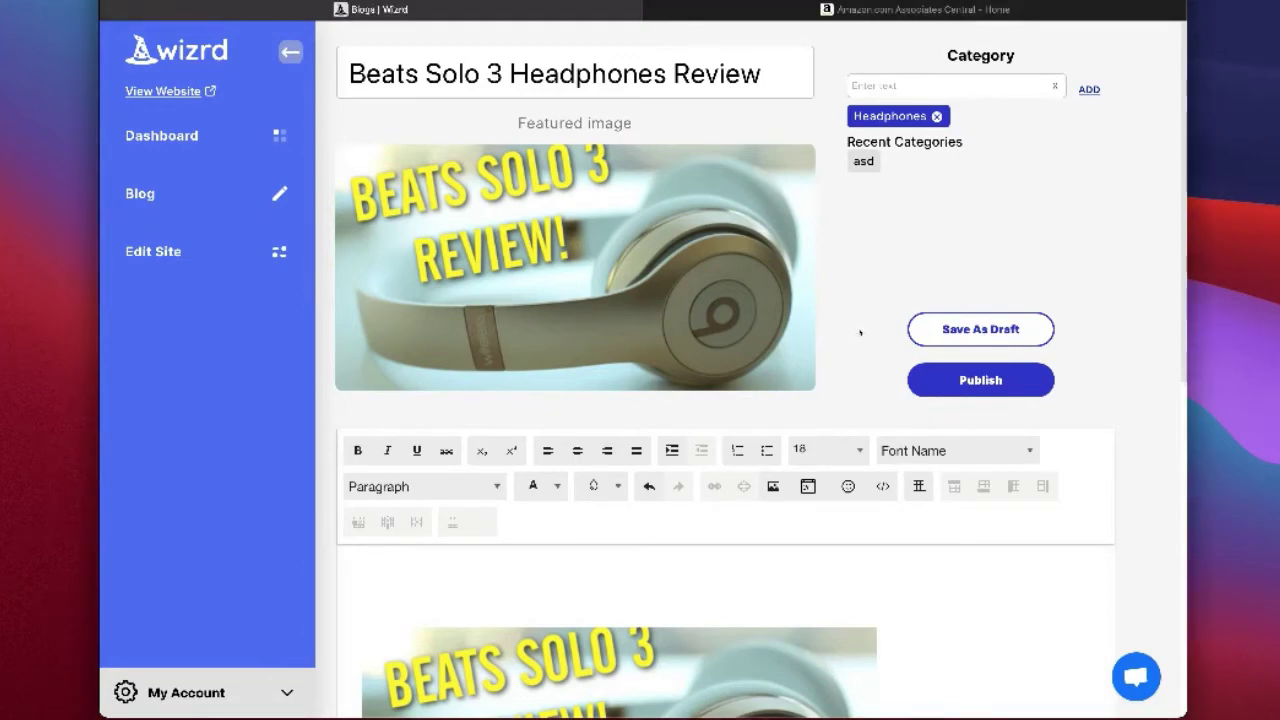
Step: Scroll through the Beats Solo 3 Headphones Review draft to check its images and category
scroll(854, 345, down, 1)
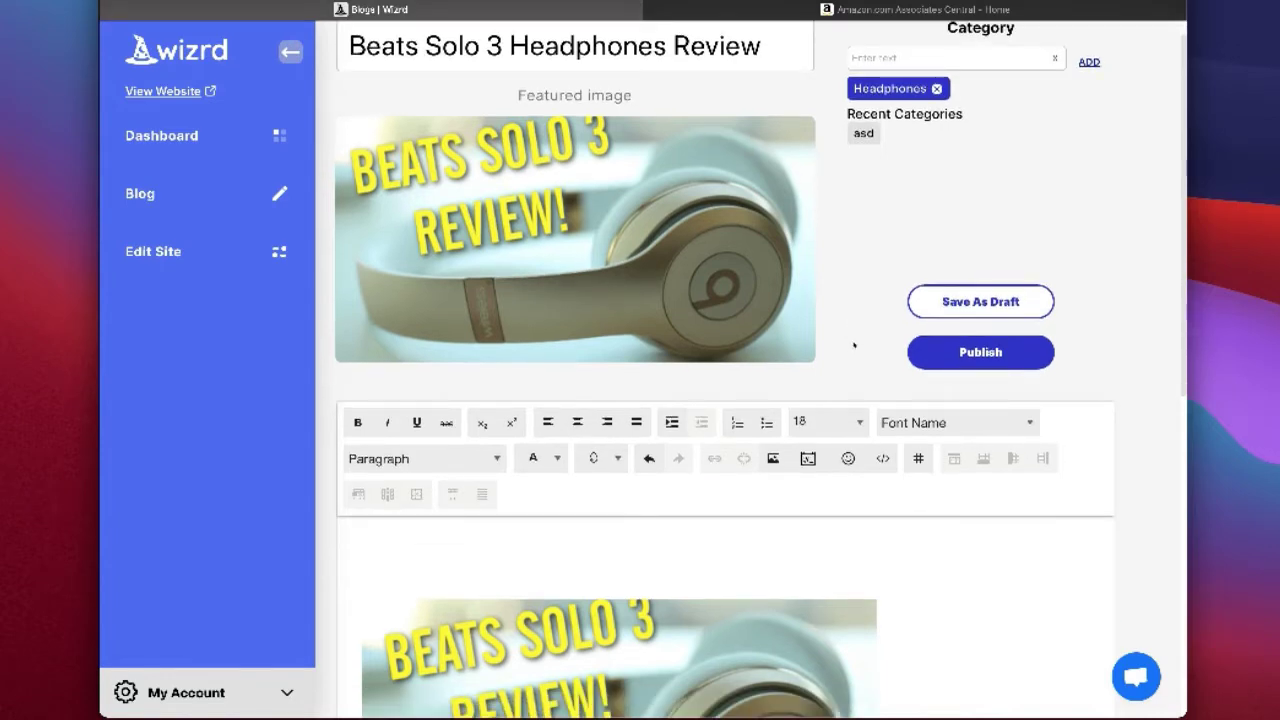
scroll(853, 343, down, 1)
scroll(873, 310, down, 1)
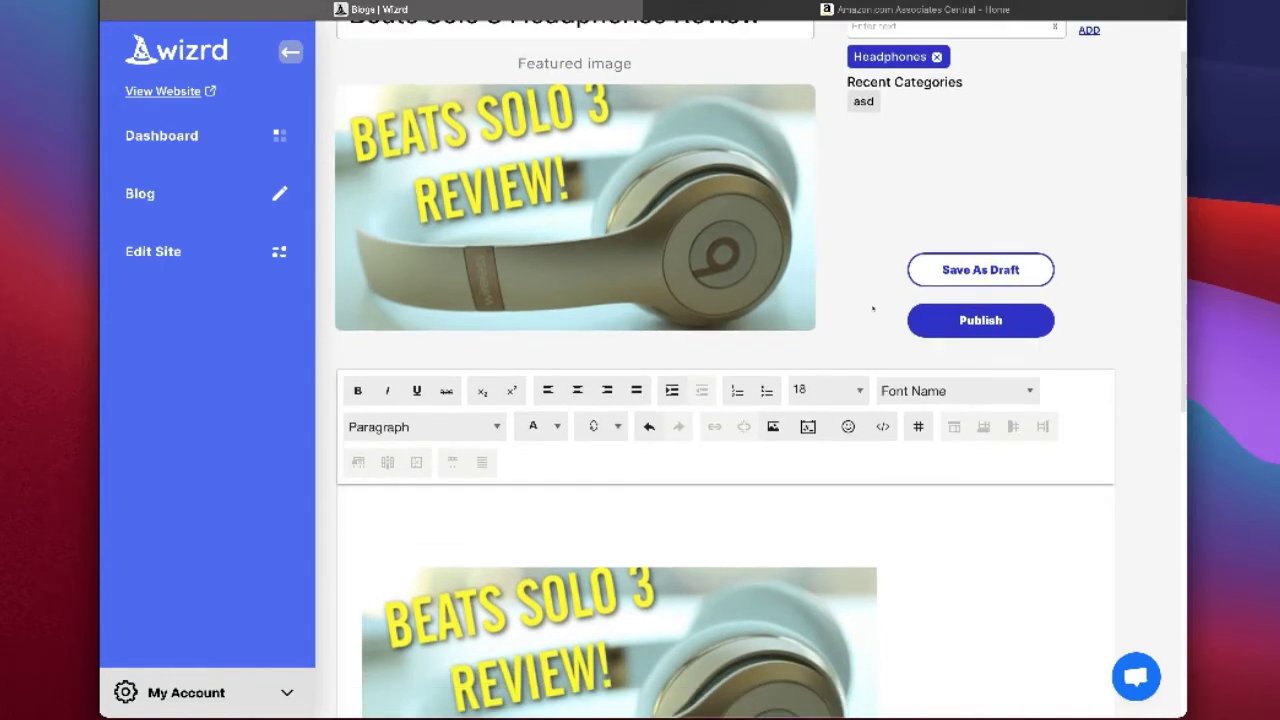
scroll(693, 515, down, 3)
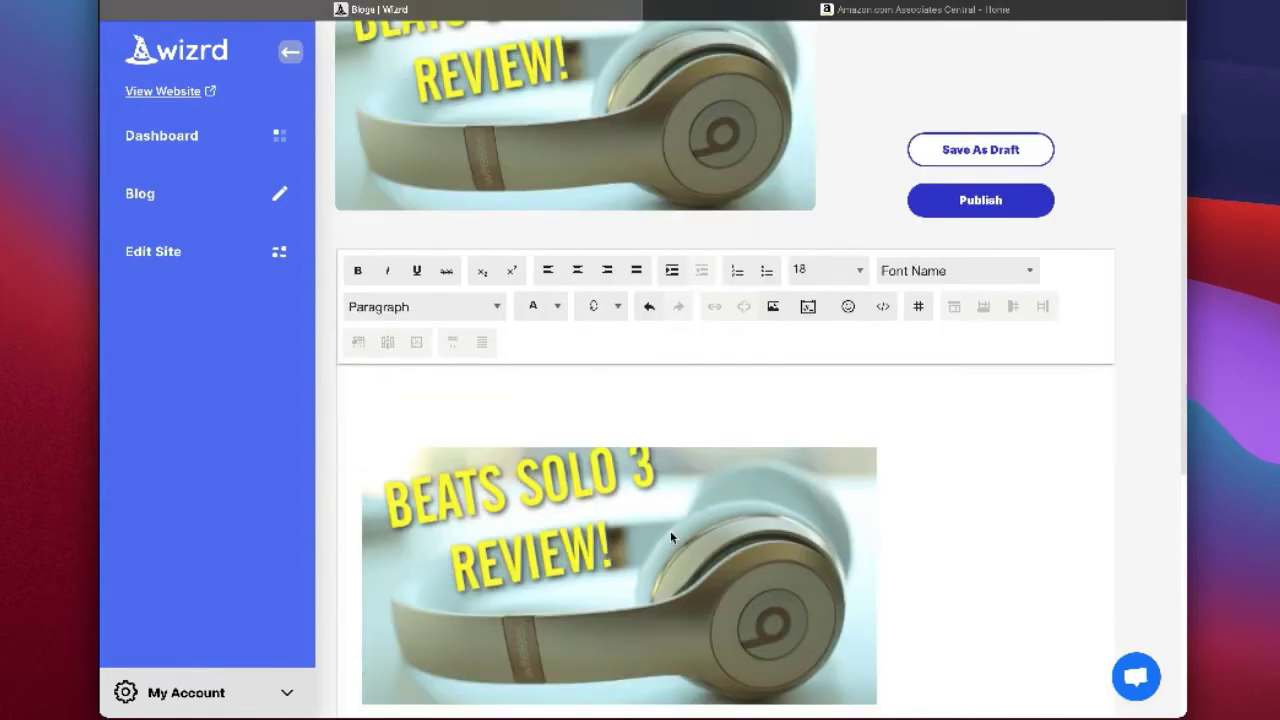
scroll(890, 393, up, 4)
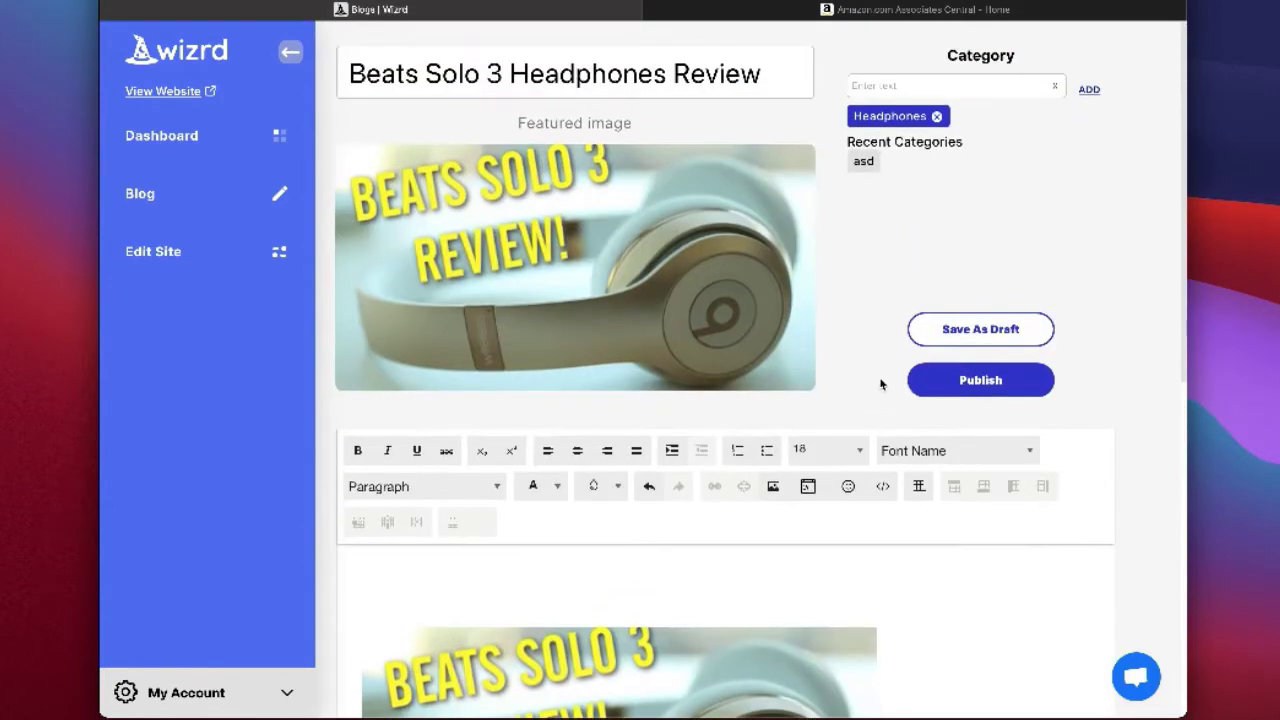
Step: Generate a shortened amzn.to affiliate link for the first Beats Solo3 result, then close it
click(825, 10)
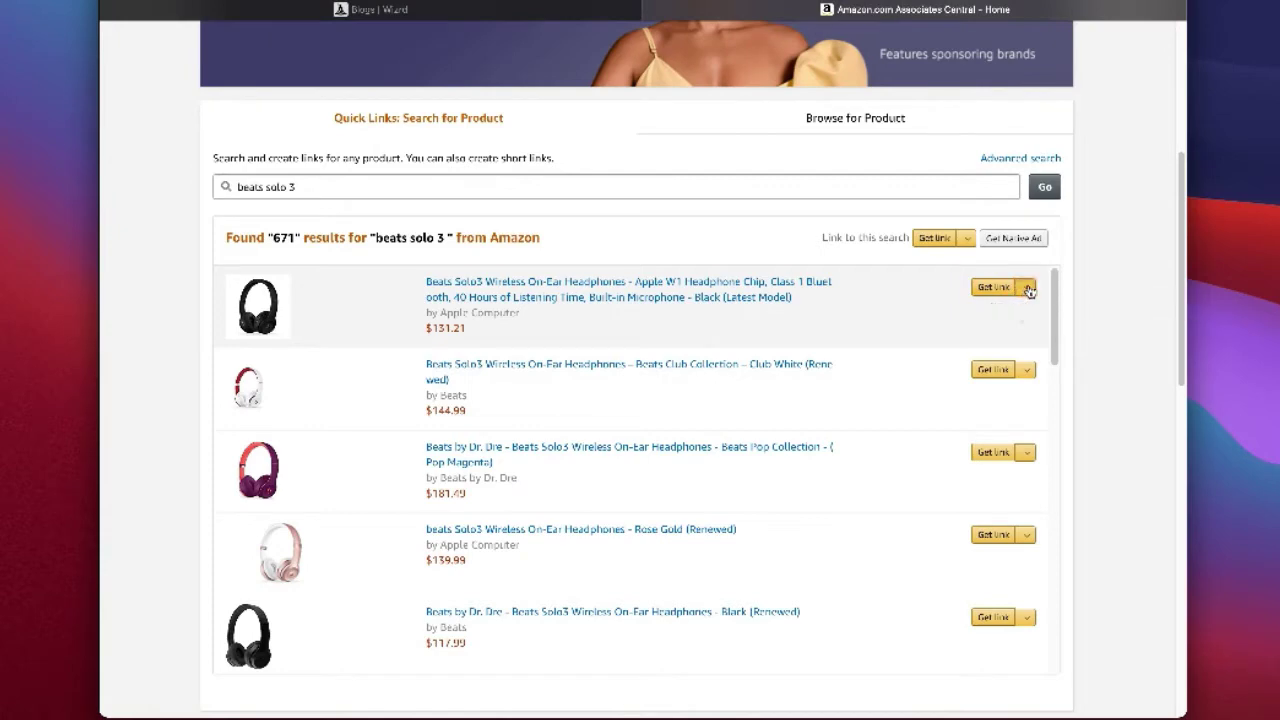
click(1029, 289)
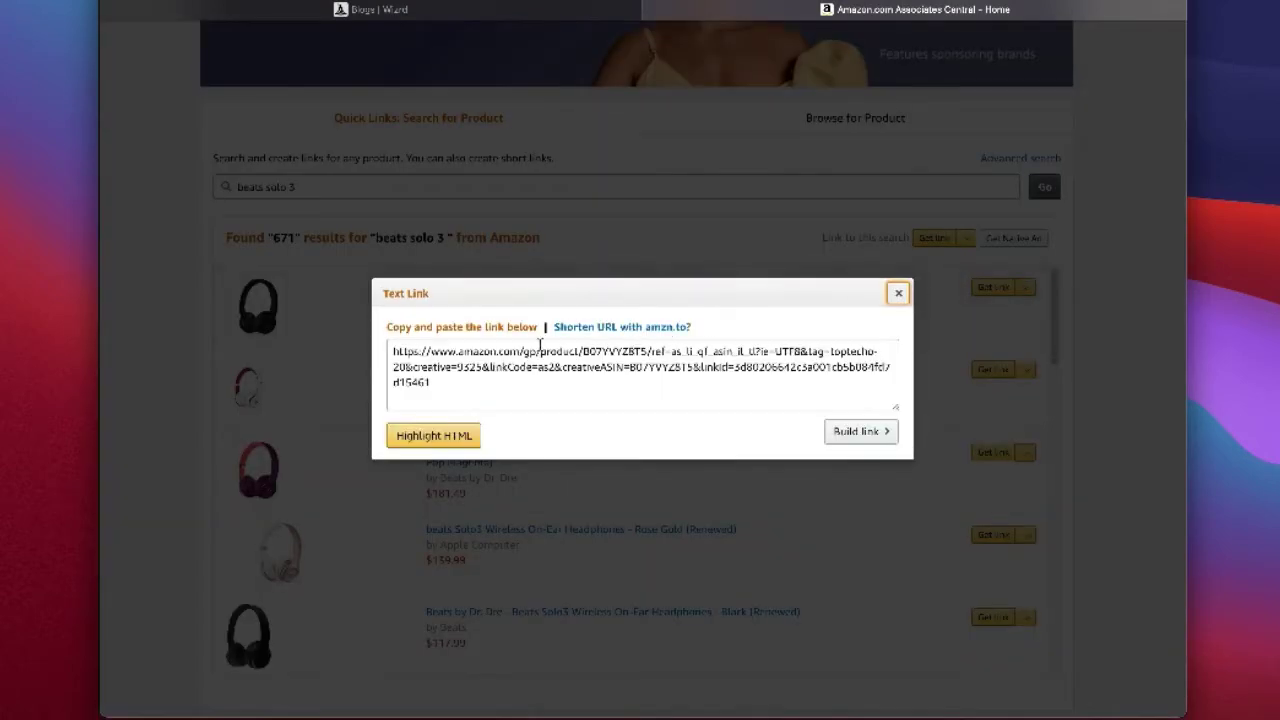
click(592, 328)
click(514, 372)
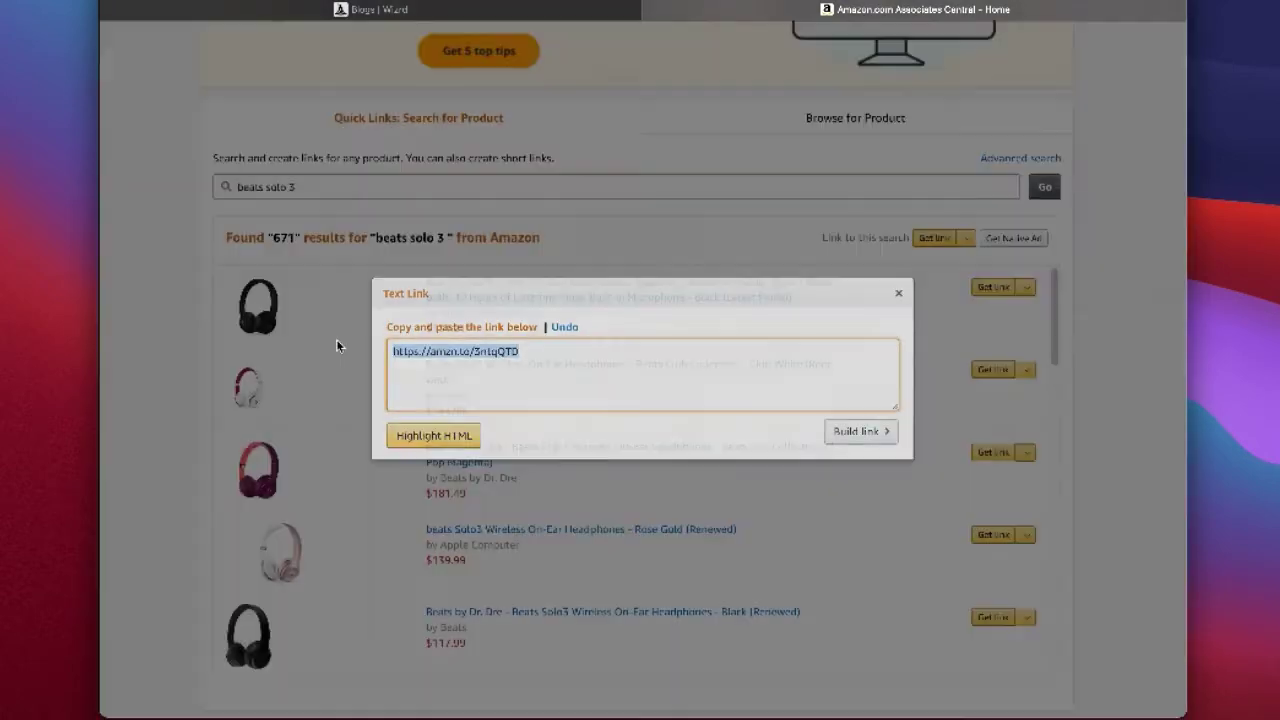
click(336, 345)
Step: Regenerate the amzn.to short link for the same headphones, select it, and return to the editor
click(1025, 290)
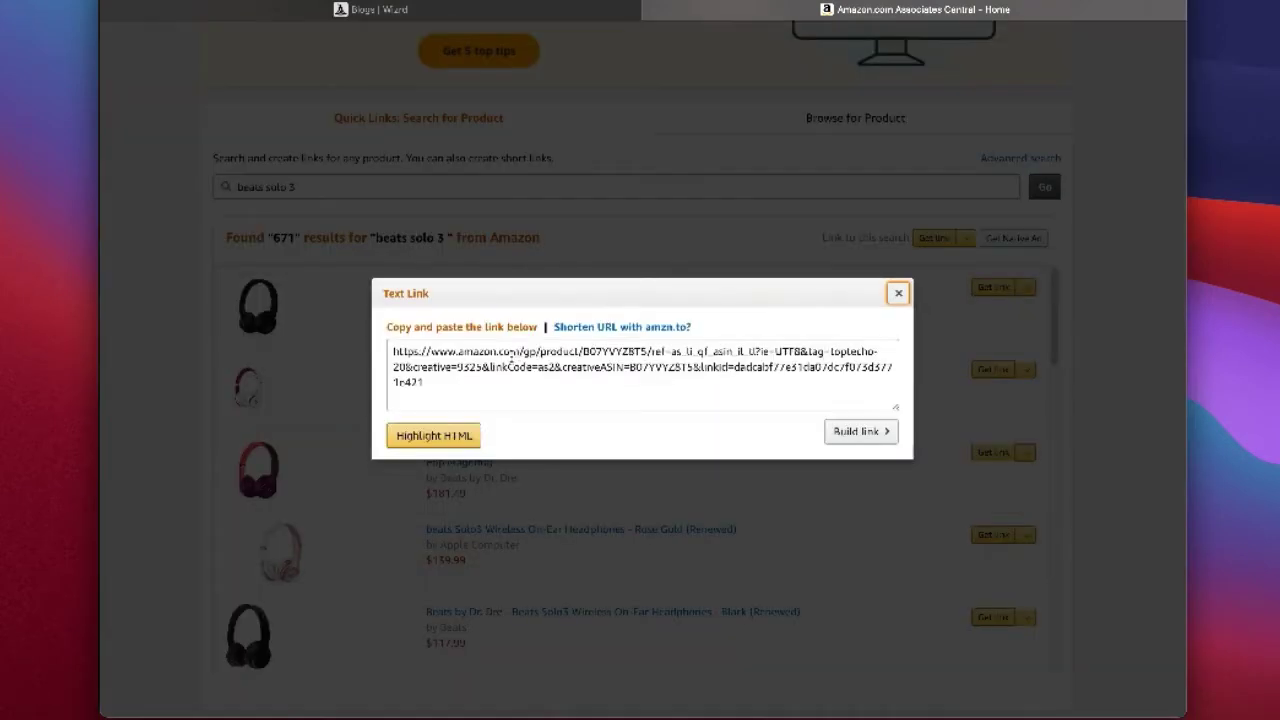
click(634, 330)
click(498, 356)
key(ctrl+c)
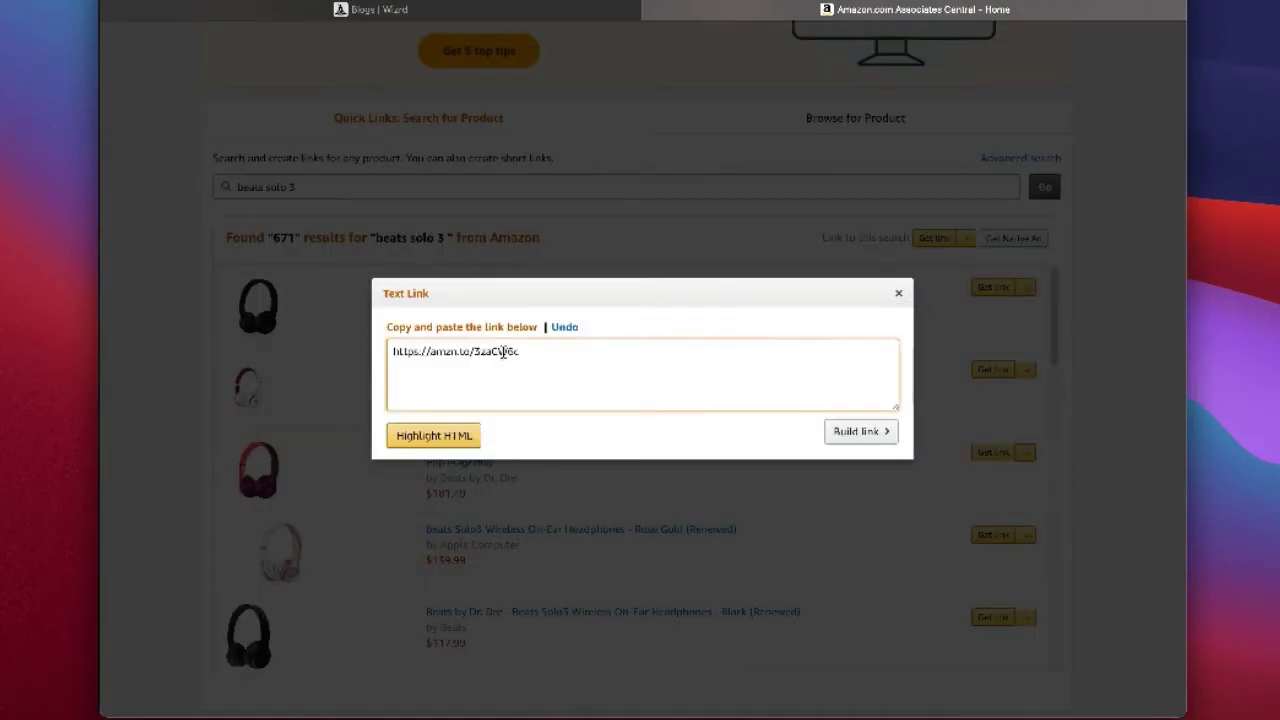
click(582, 14)
scroll(825, 514, down, 2)
scroll(825, 514, down, 3)
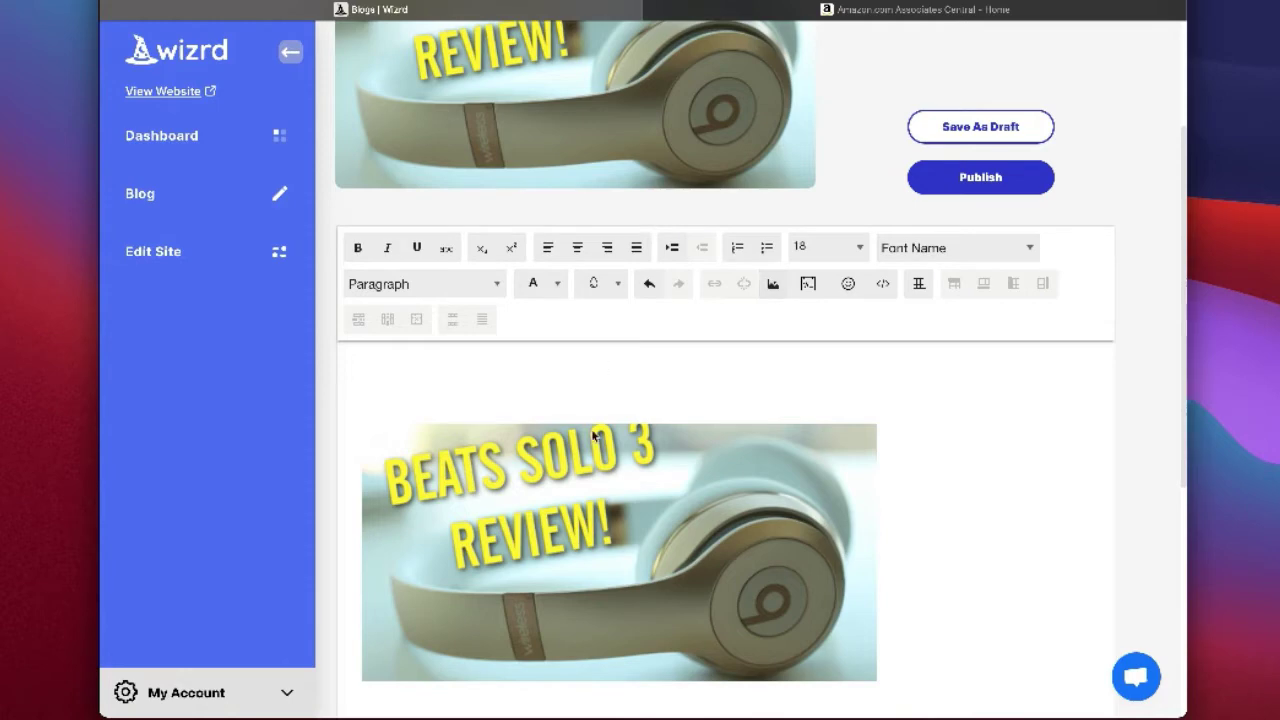
Step: Link the body image to the pasted amzn.to URL, titled 'Beats Solo 3 Wireless', opening in a new window
click(602, 464)
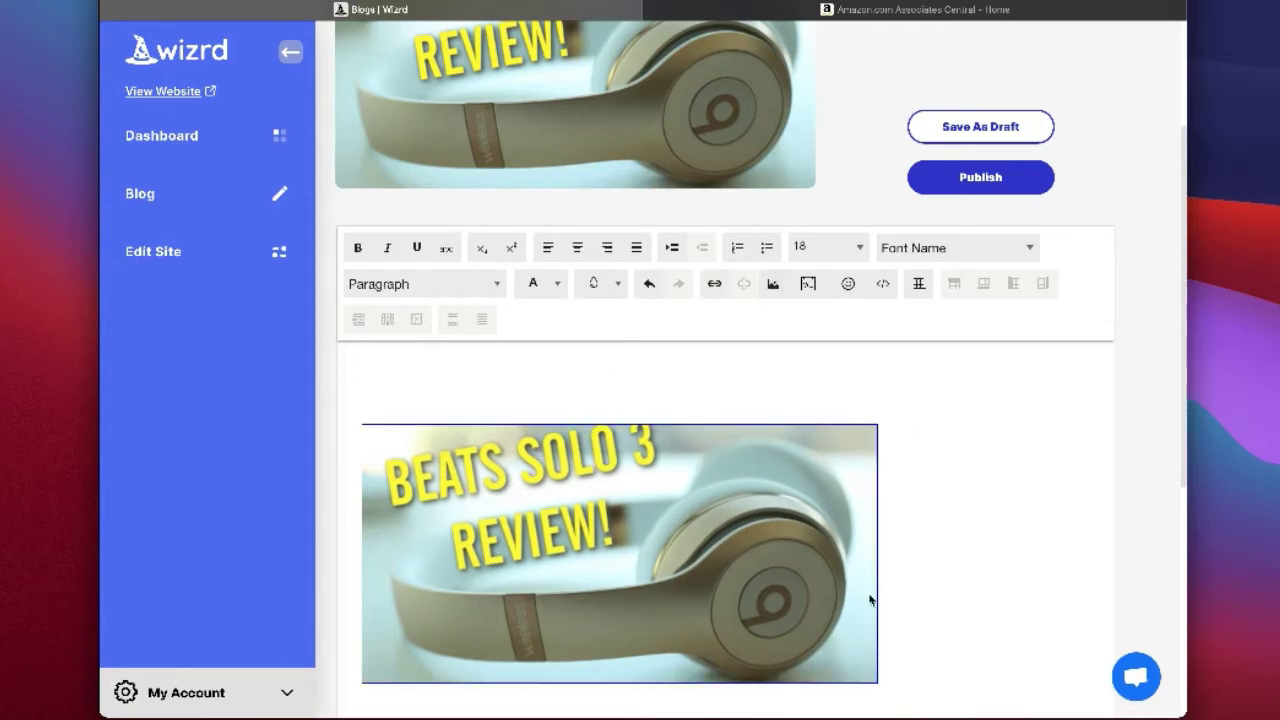
click(715, 287)
key(ctrl+v)
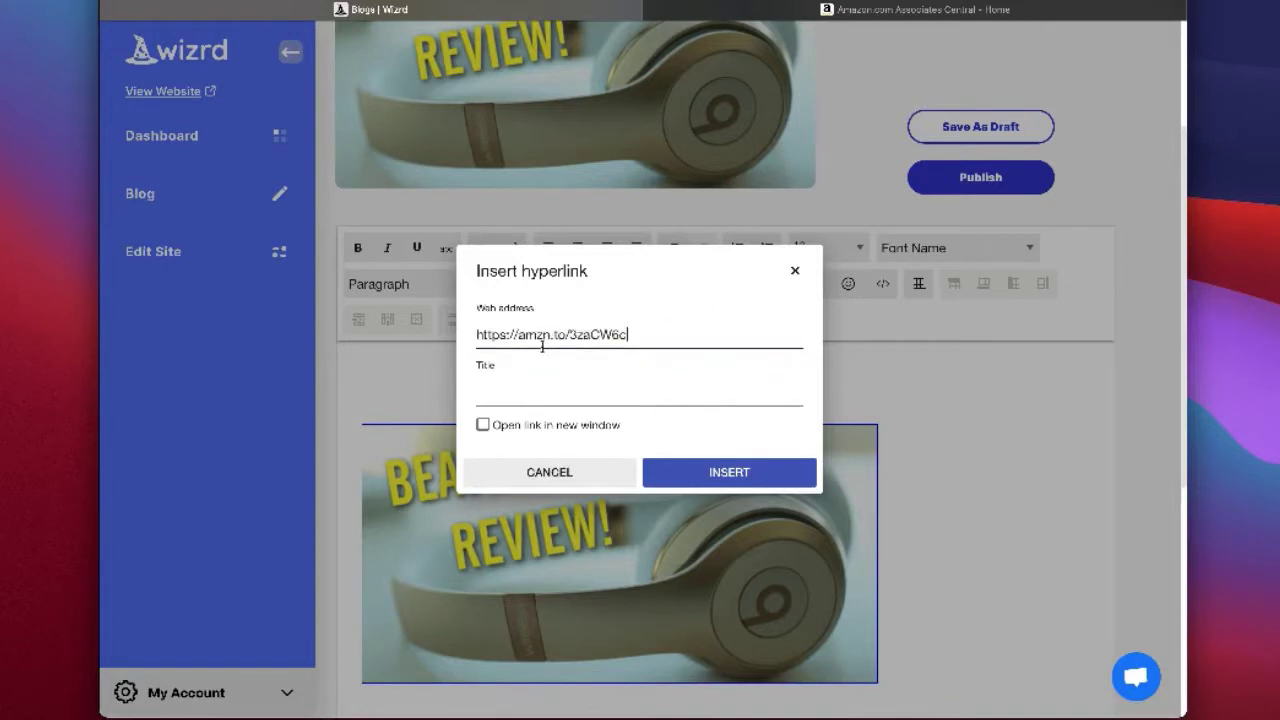
click(571, 400)
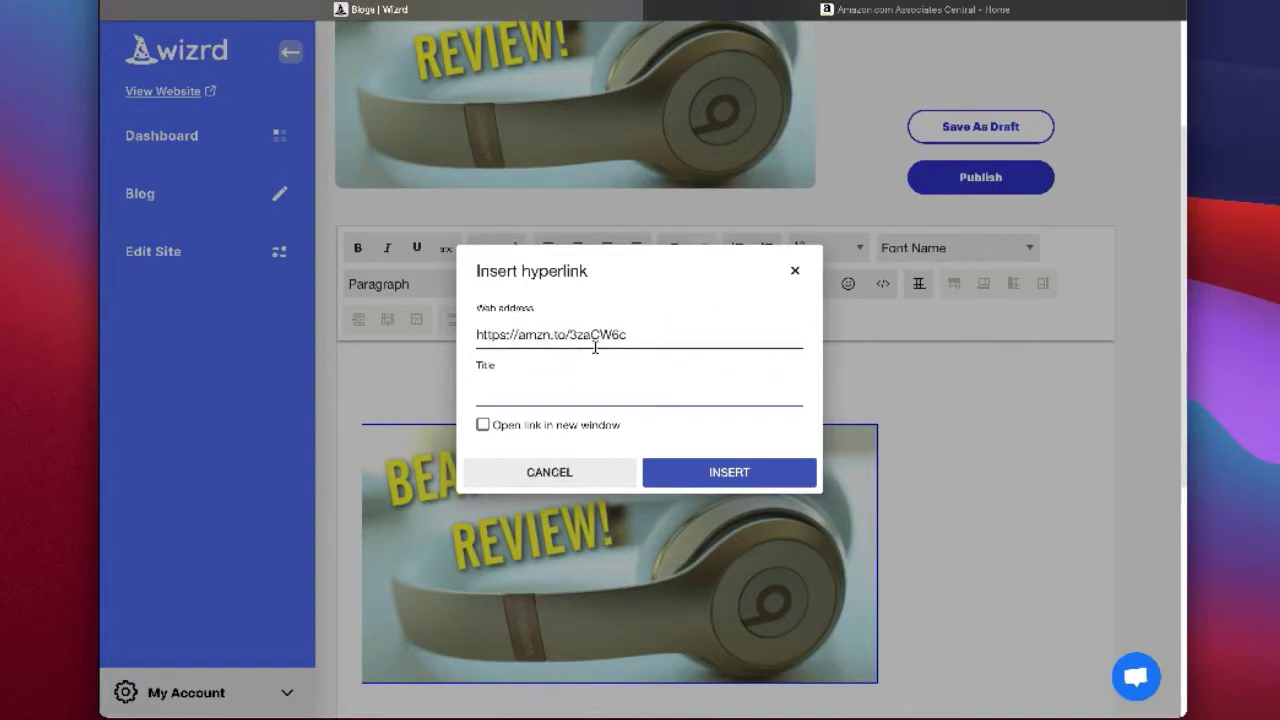
click(592, 404)
text(Beats Sol)
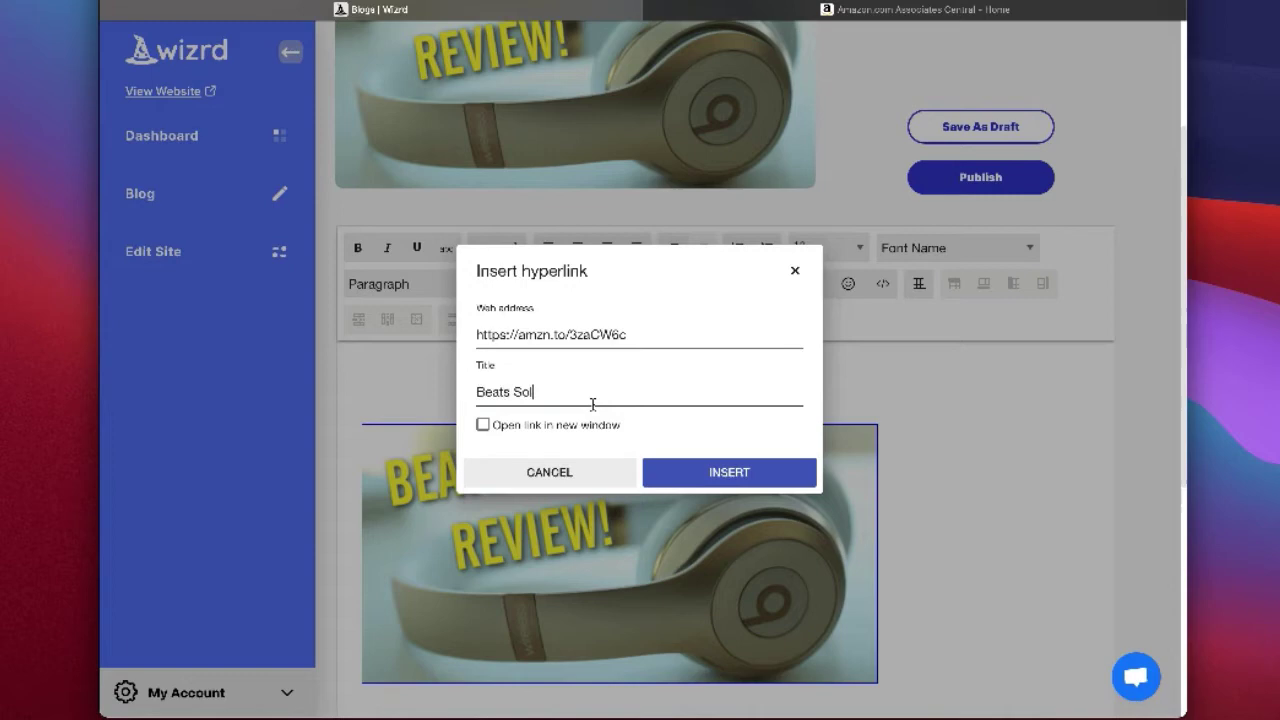
text(o 3 Wireless)
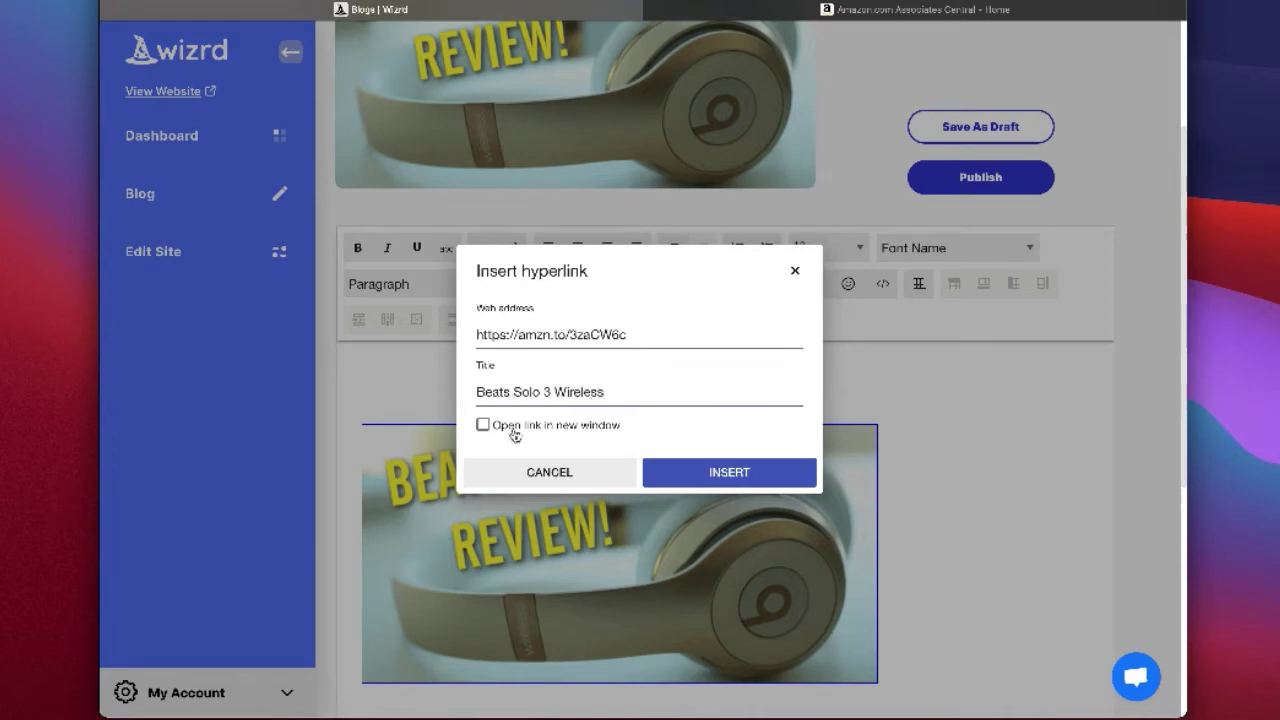
click(485, 426)
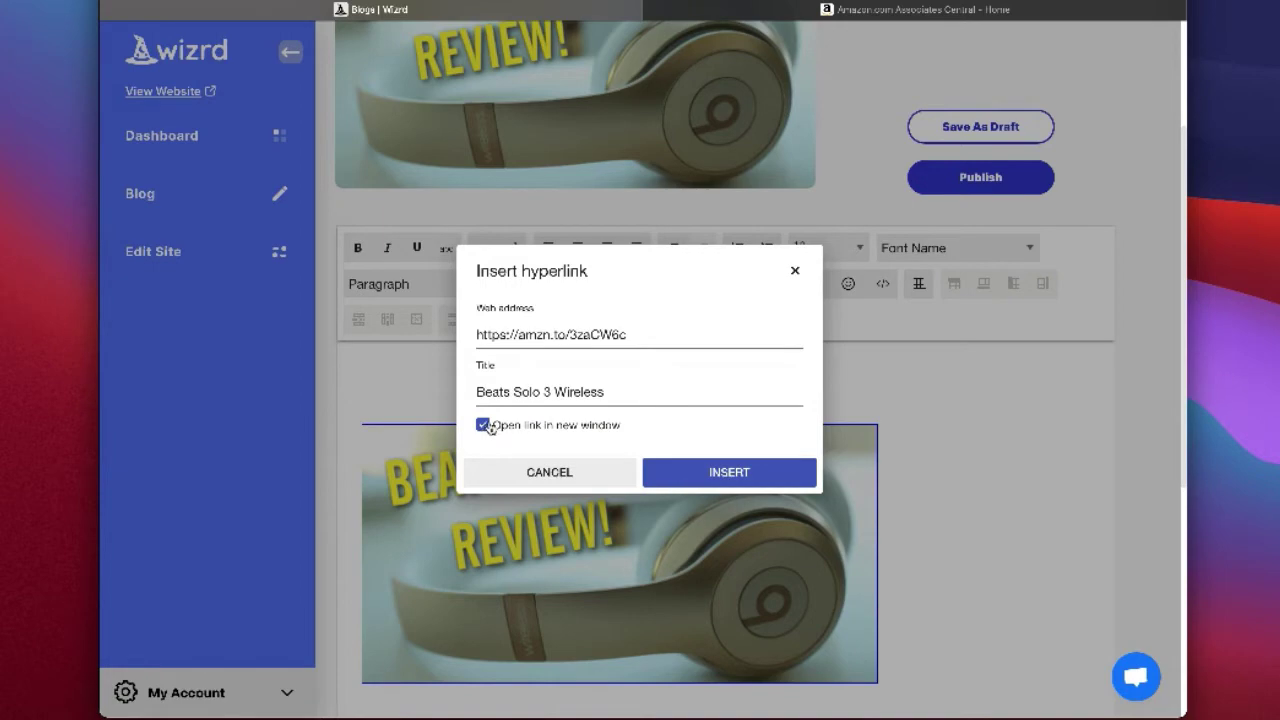
click(730, 473)
click(776, 390)
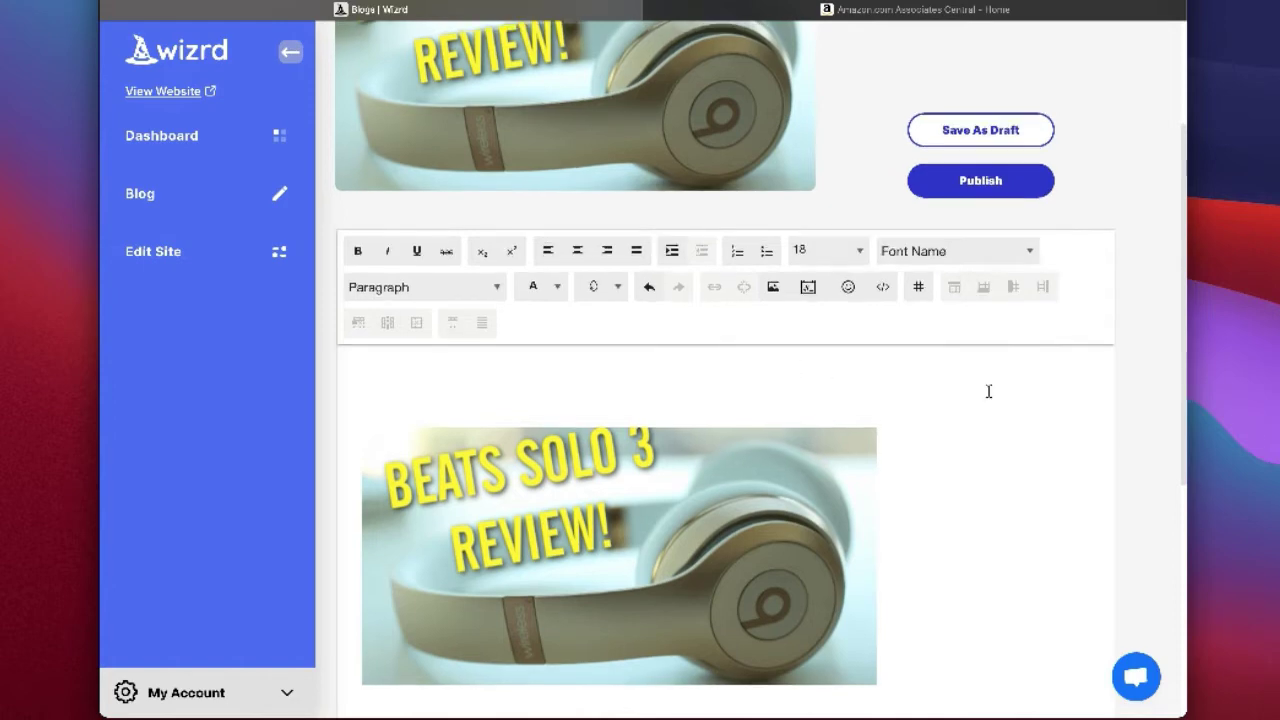
Step: Get the black Beats Solo3 widget code with a border and new-window link, and select it for copying
click(910, 10)
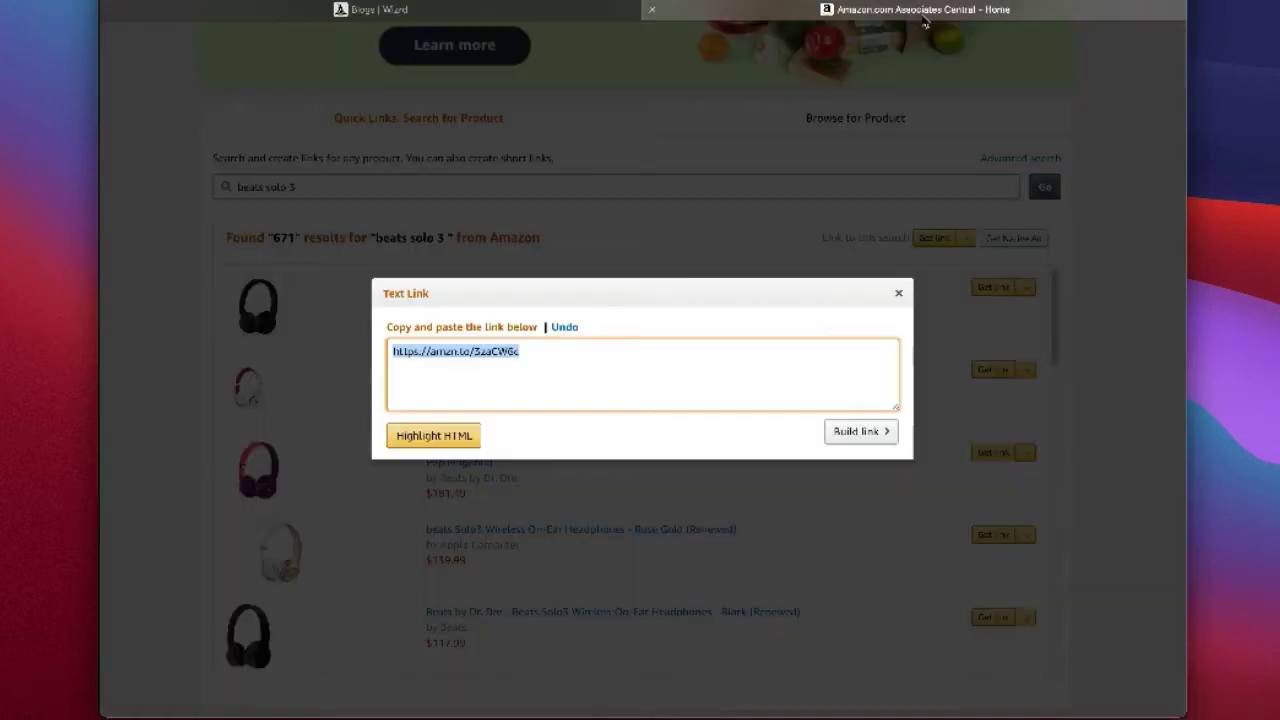
click(898, 293)
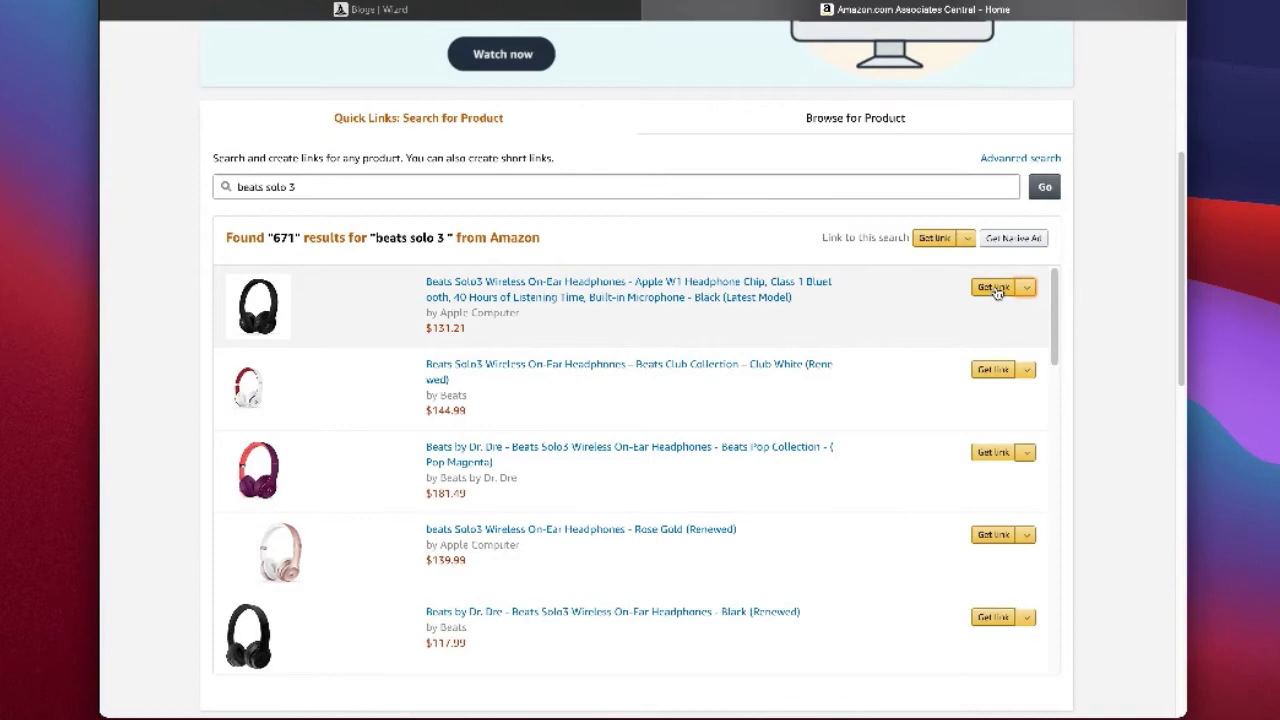
click(993, 287)
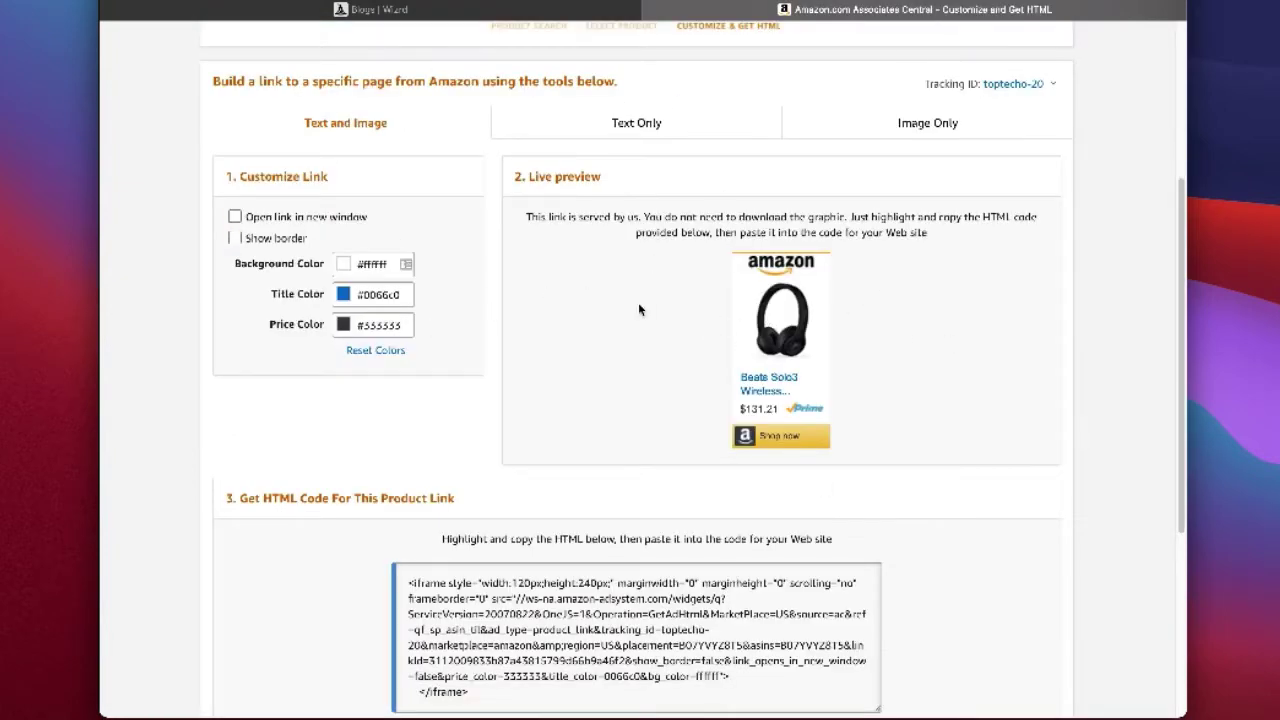
click(235, 238)
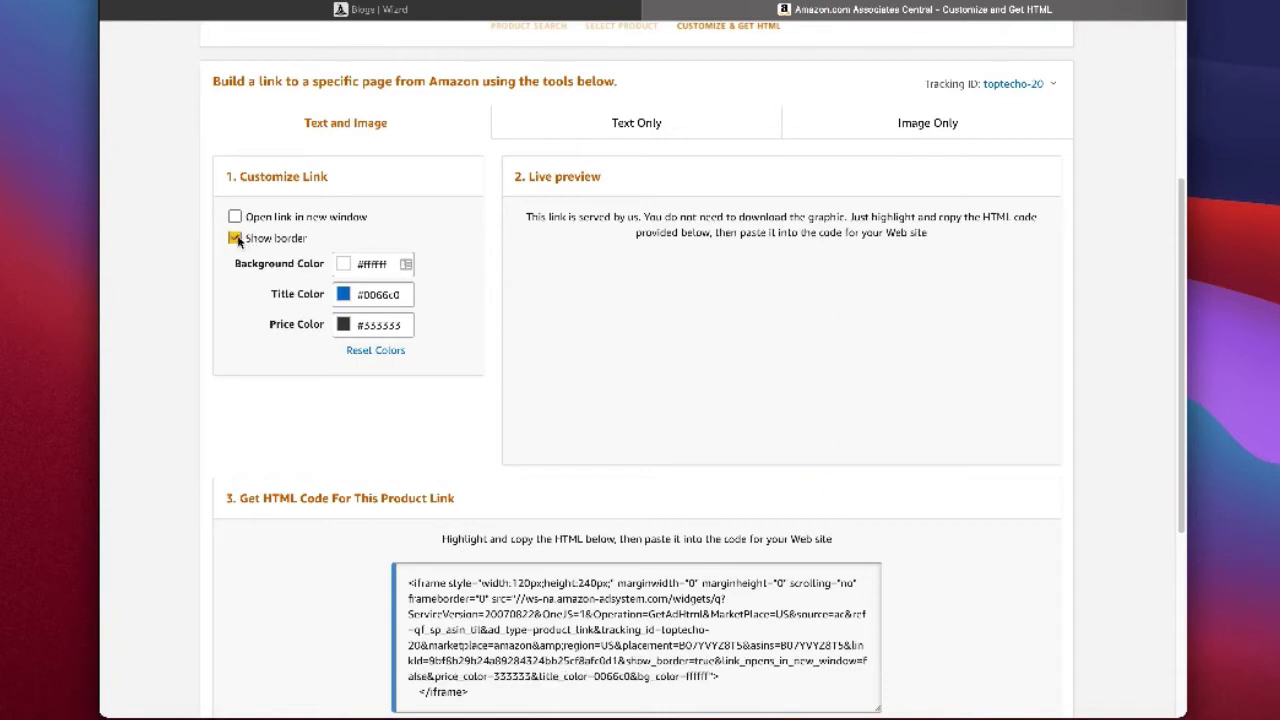
click(234, 216)
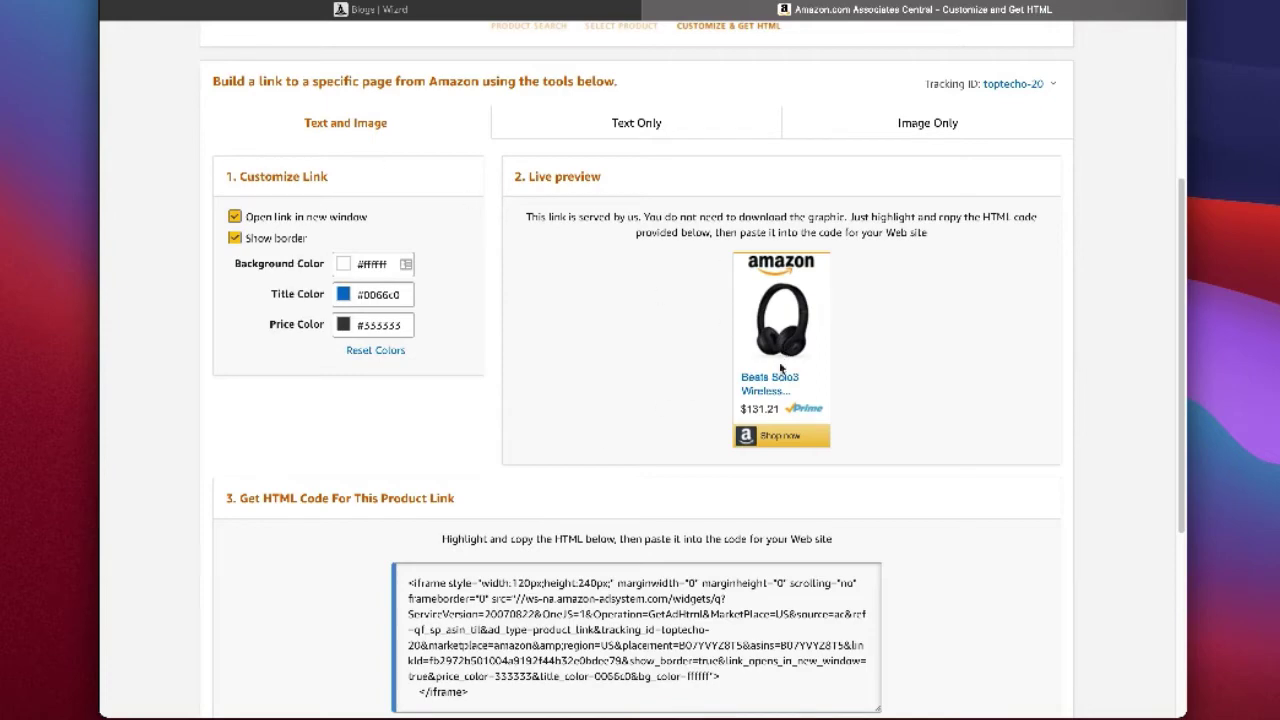
scroll(567, 373, down, 3)
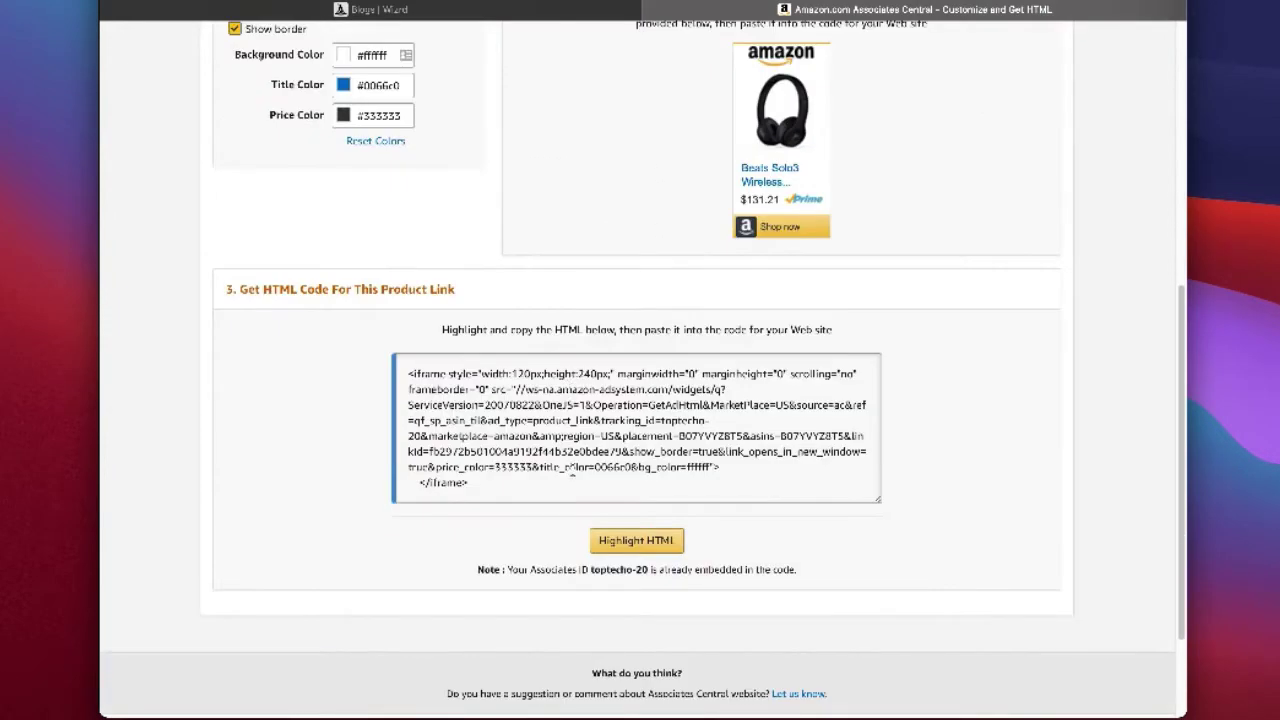
click(638, 537)
key(super+c)
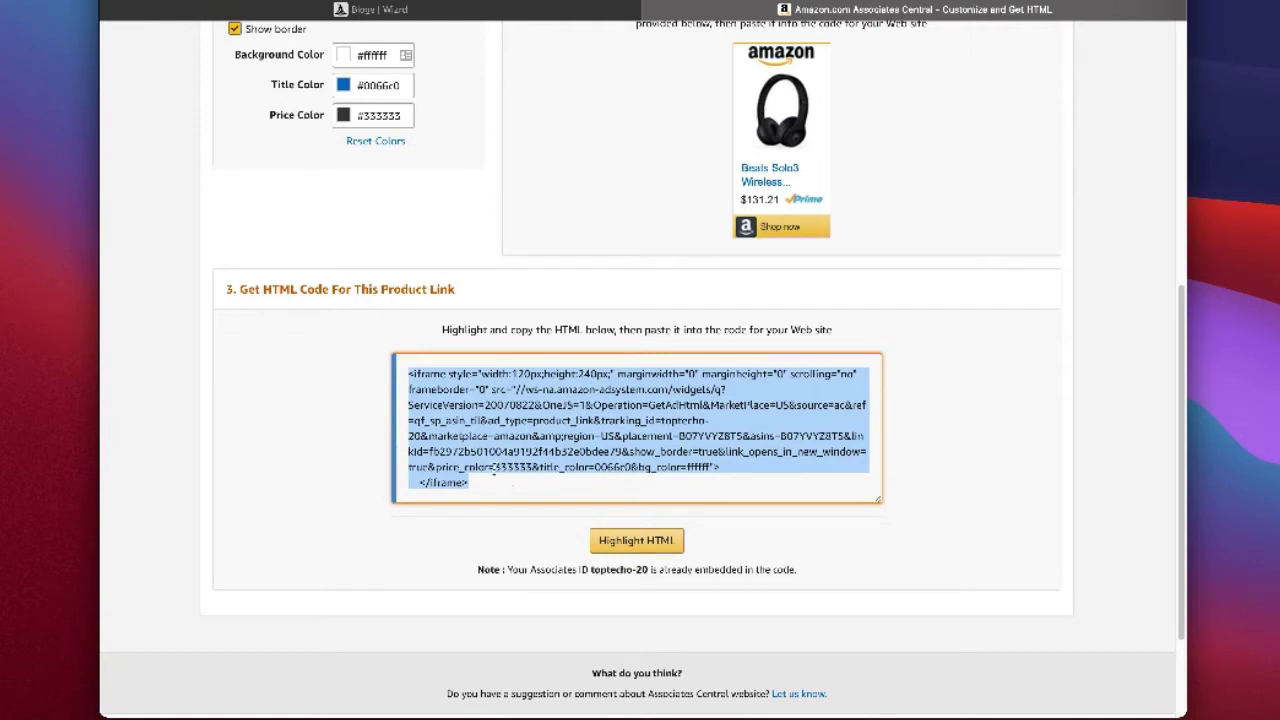
click(501, 14)
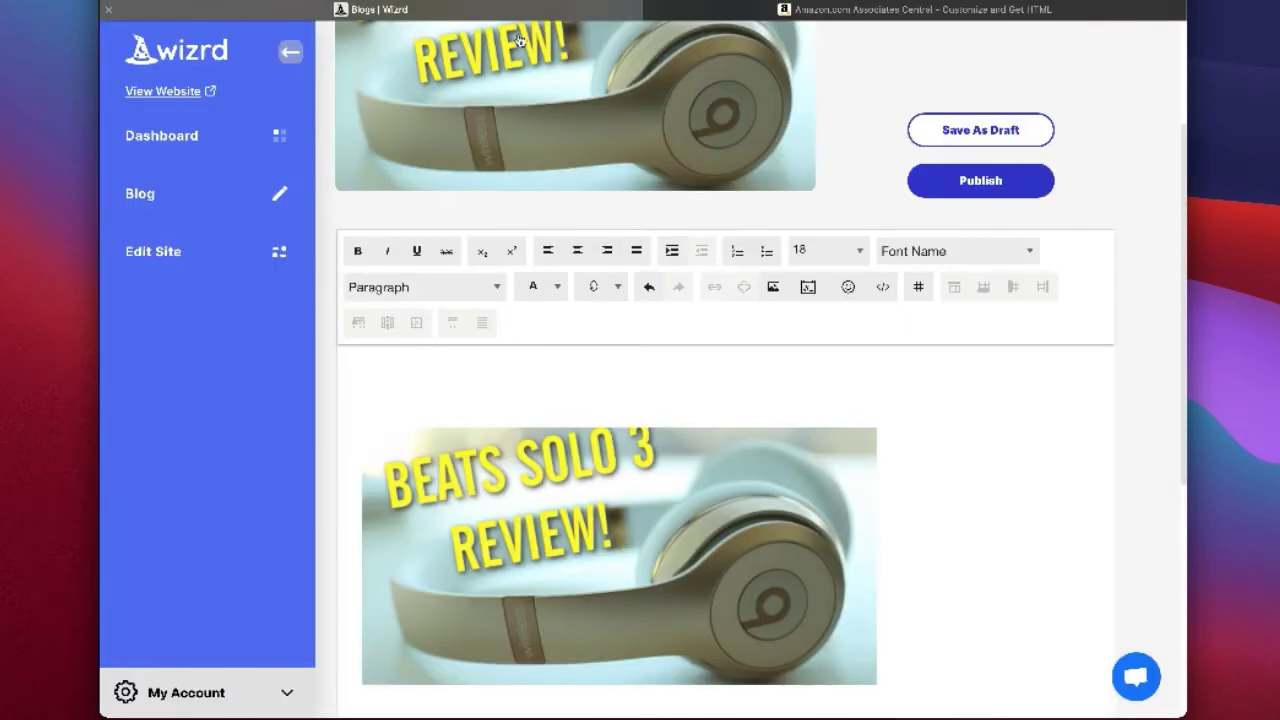
Step: Paste the Amazon widget iframe on a new line in the post's HTML source and apply it
click(883, 288)
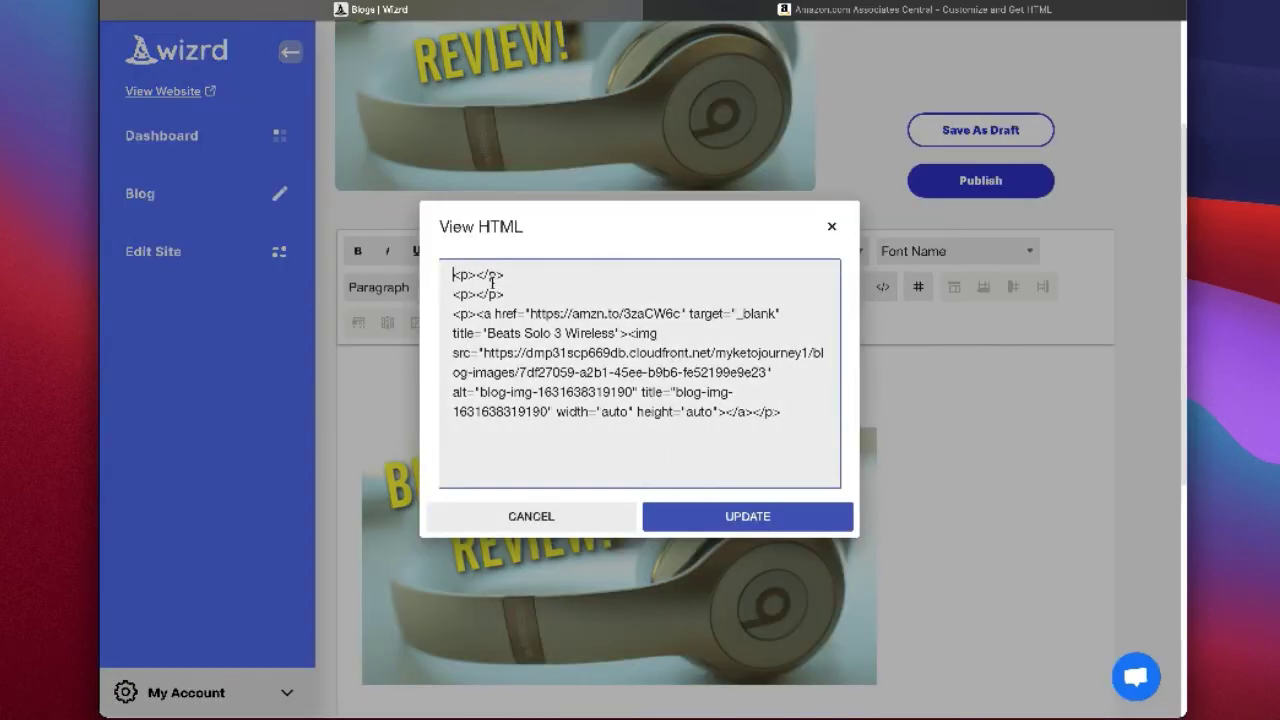
click(550, 284)
key(Return)
key(super+v)
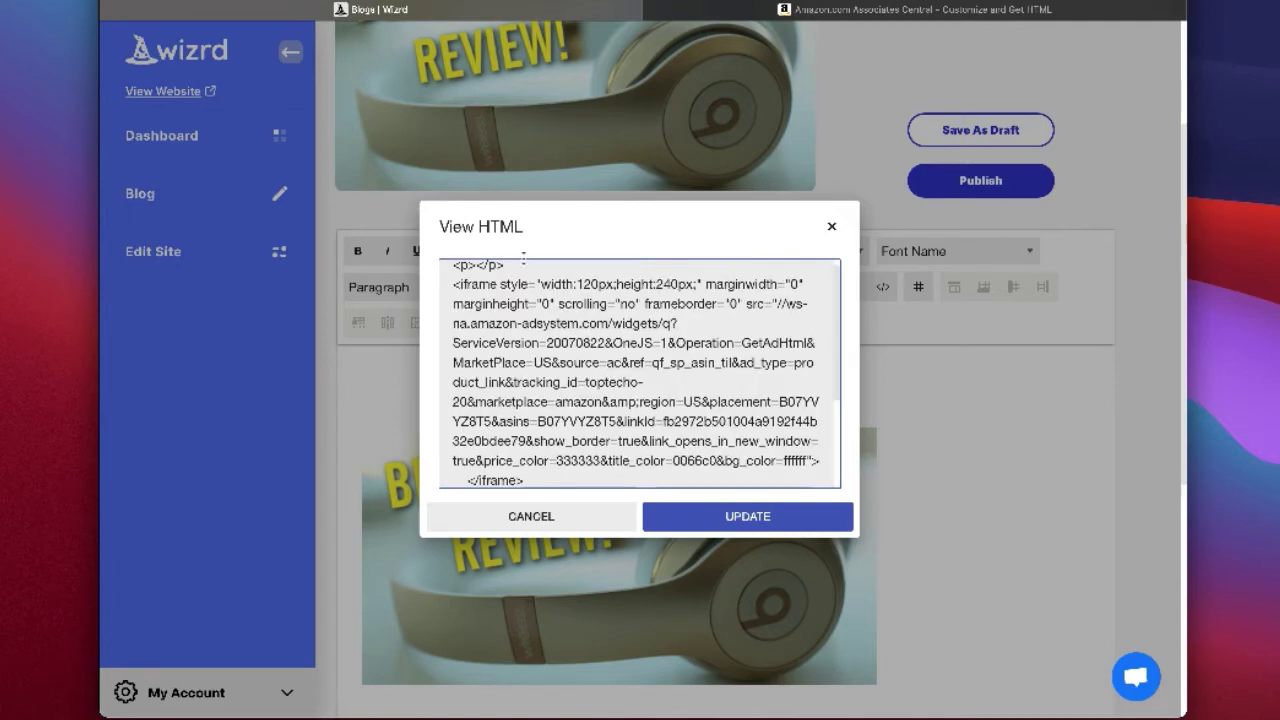
scroll(587, 293, up, 1)
scroll(530, 390, down, 2)
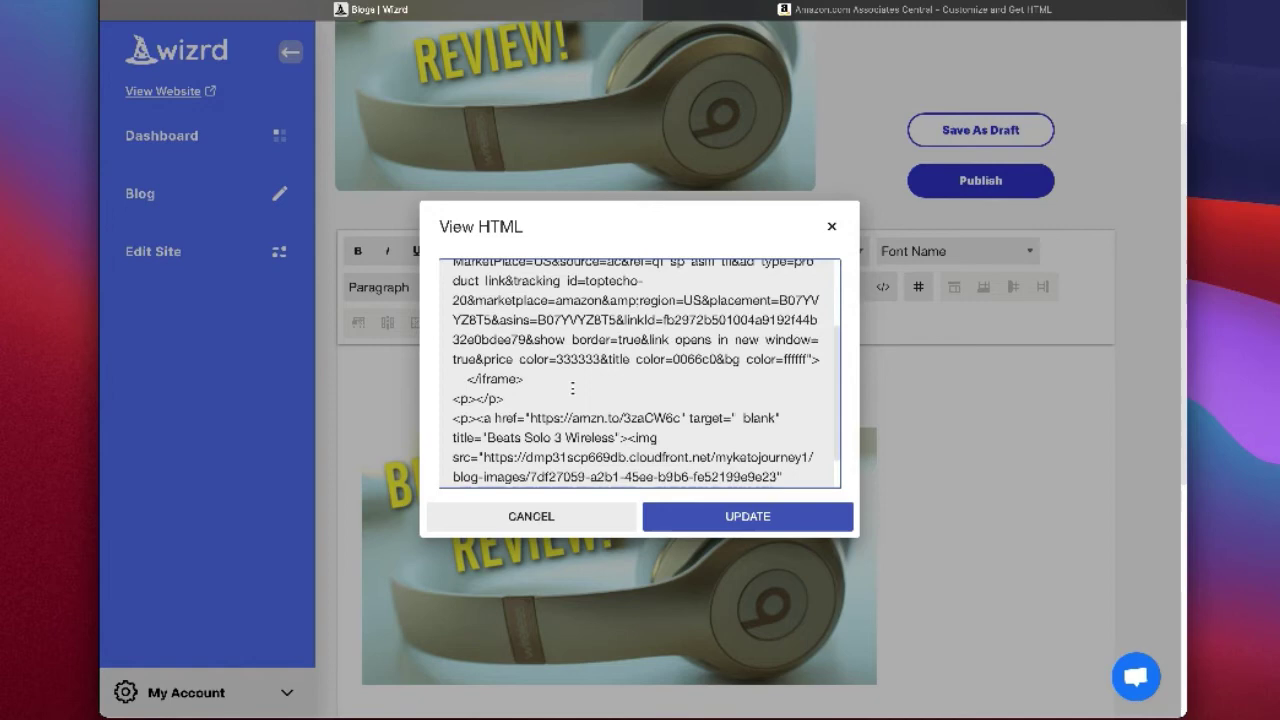
click(722, 515)
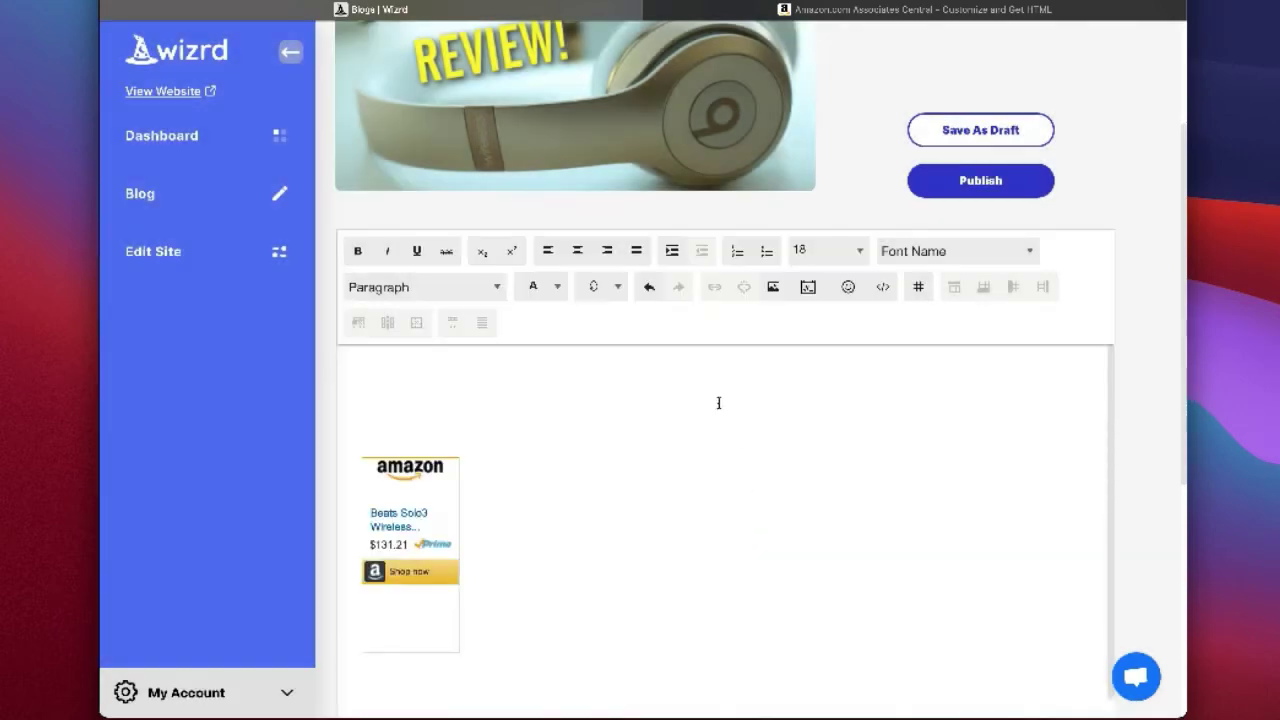
scroll(579, 485, down, 1)
scroll(579, 485, down, 1)
scroll(477, 557, up, 2)
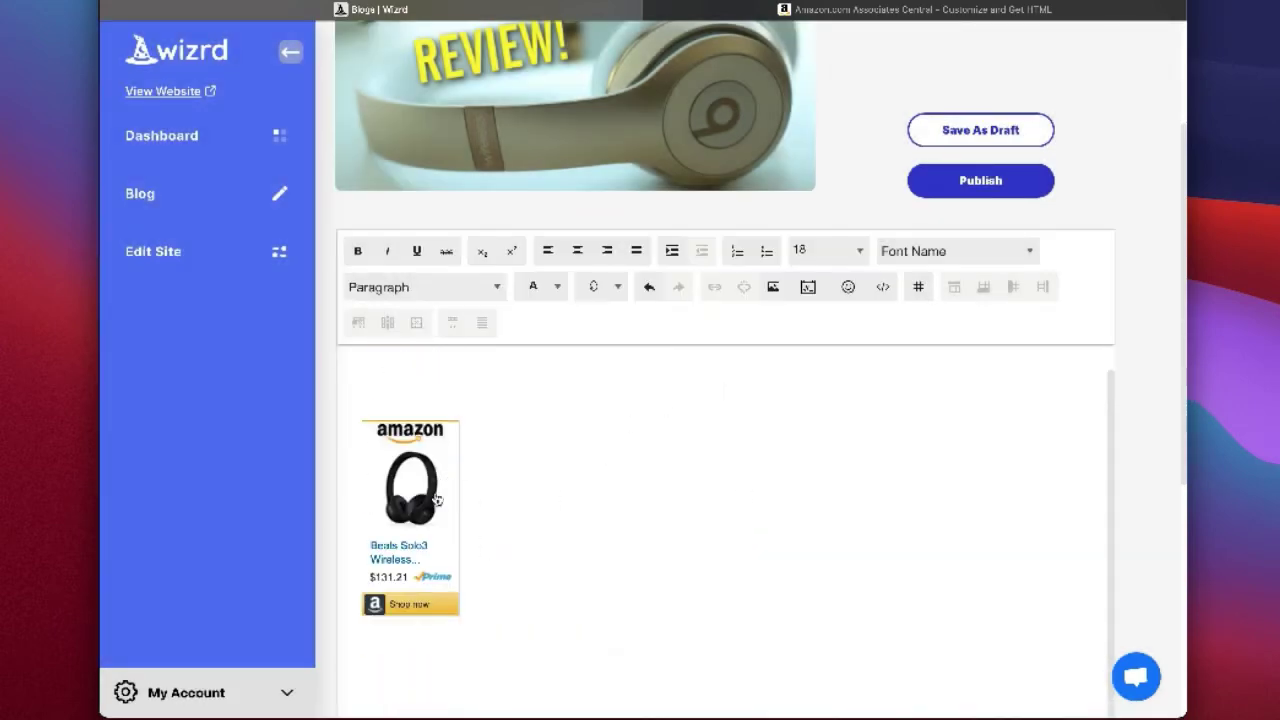
Step: Add a bold 'Click here to buy from Amazon!' line above the widget and publish the post
click(458, 385)
text(Click here to)
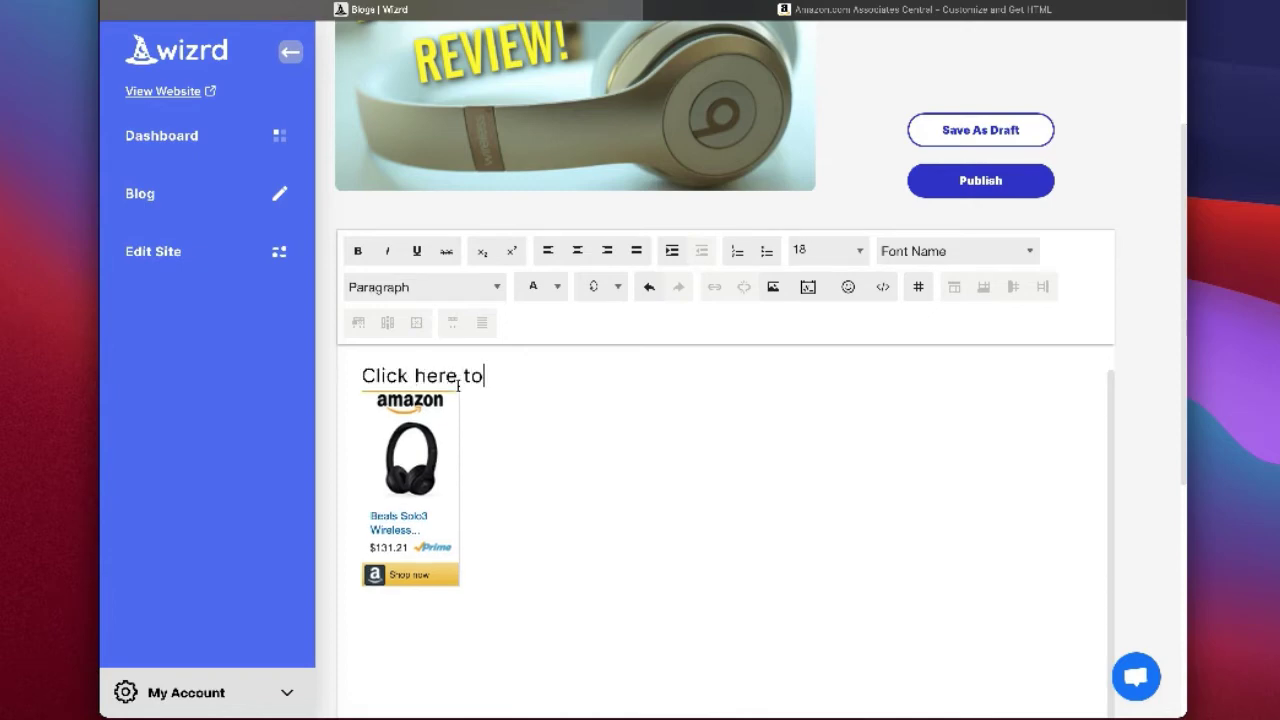
text( buy from Amazon!)
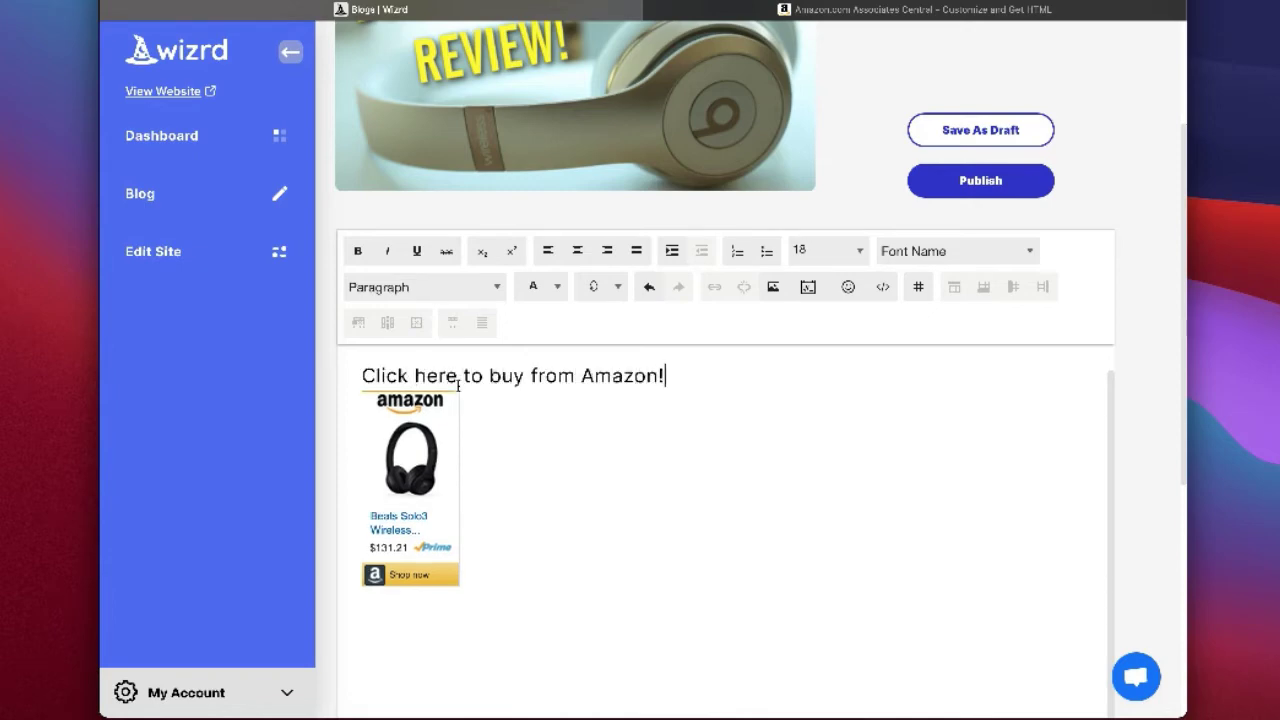
triple_click(458, 380)
click(362, 253)
click(591, 491)
scroll(754, 514, down, 2)
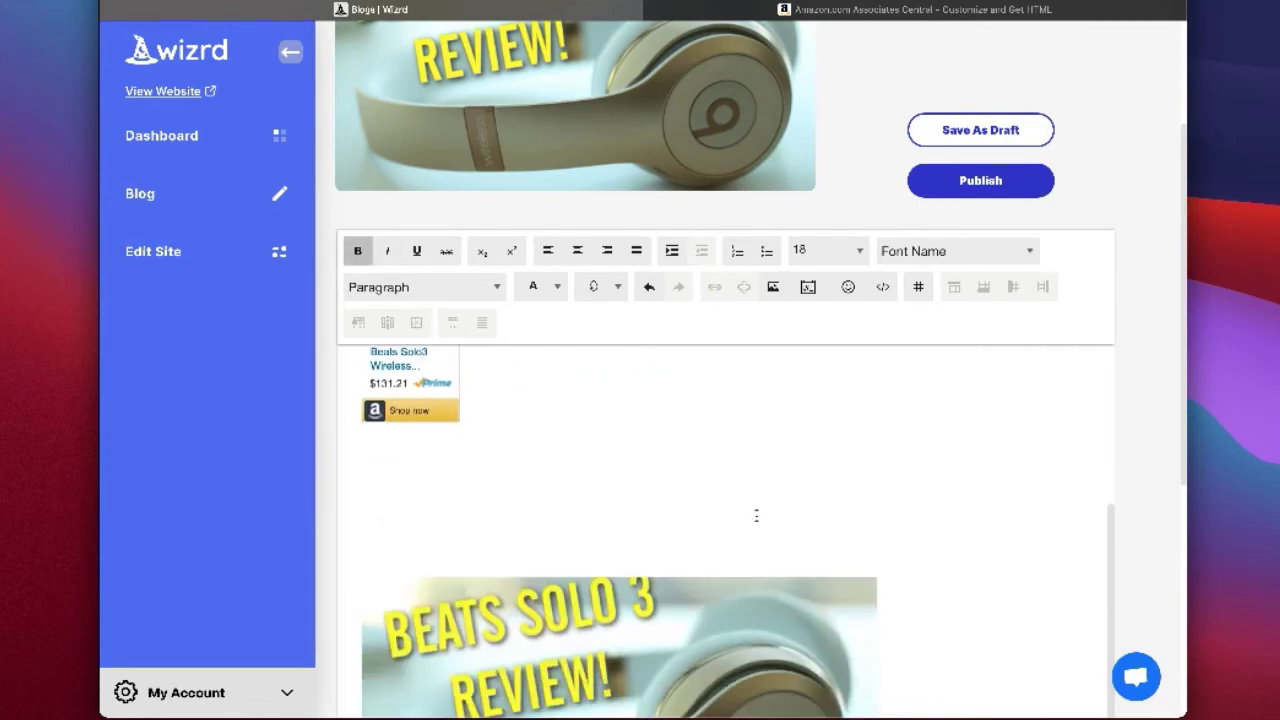
scroll(1120, 421, up, 3)
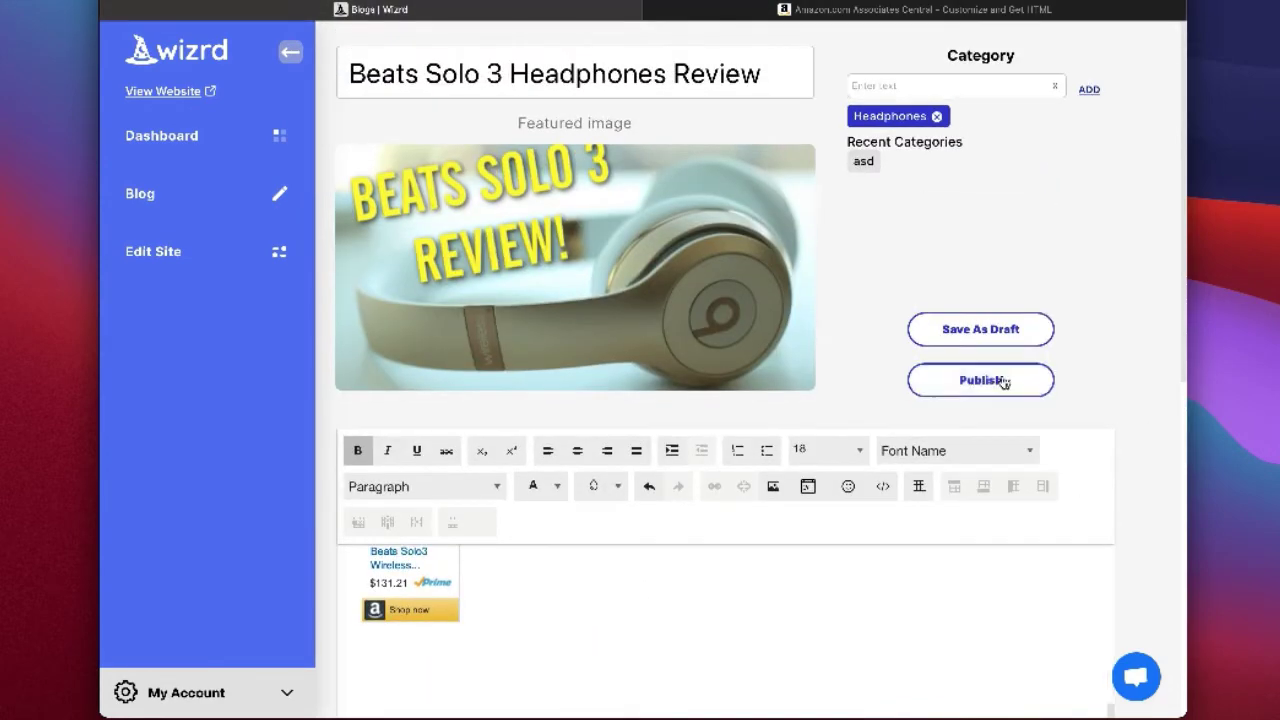
click(1002, 378)
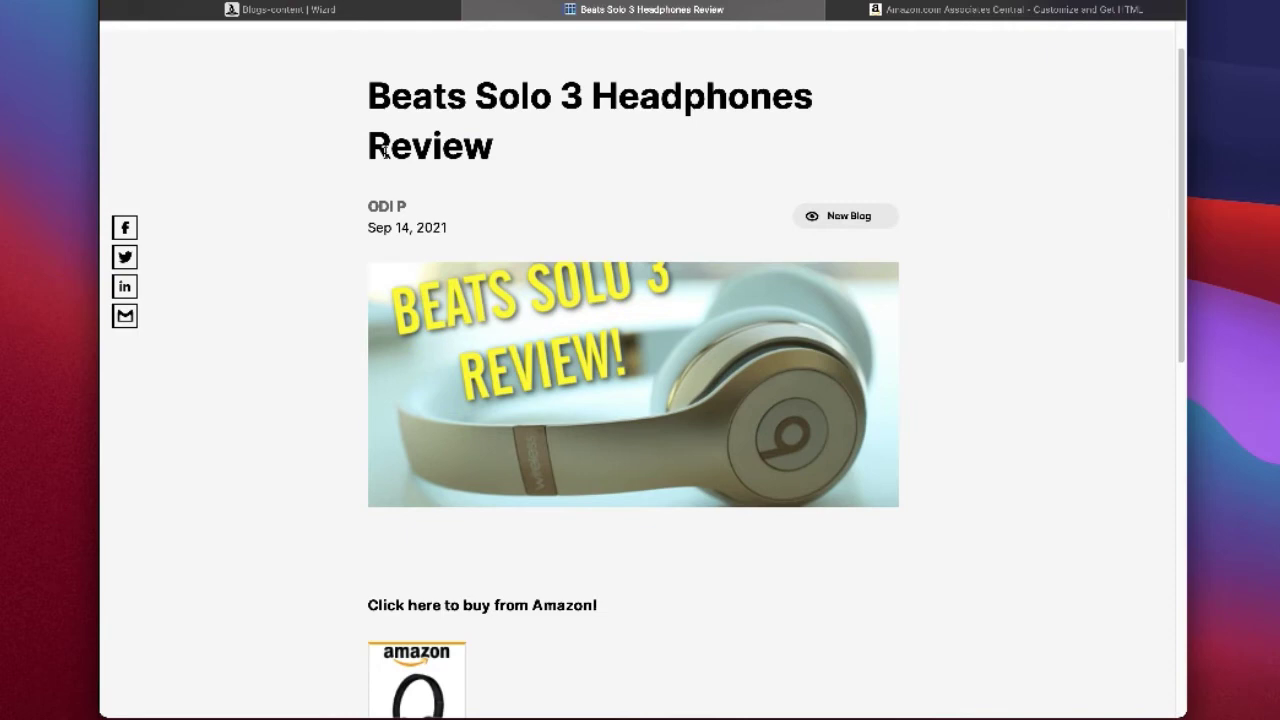
Step: Scroll down the published review to the Amazon product widget
scroll(707, 355, down, 5)
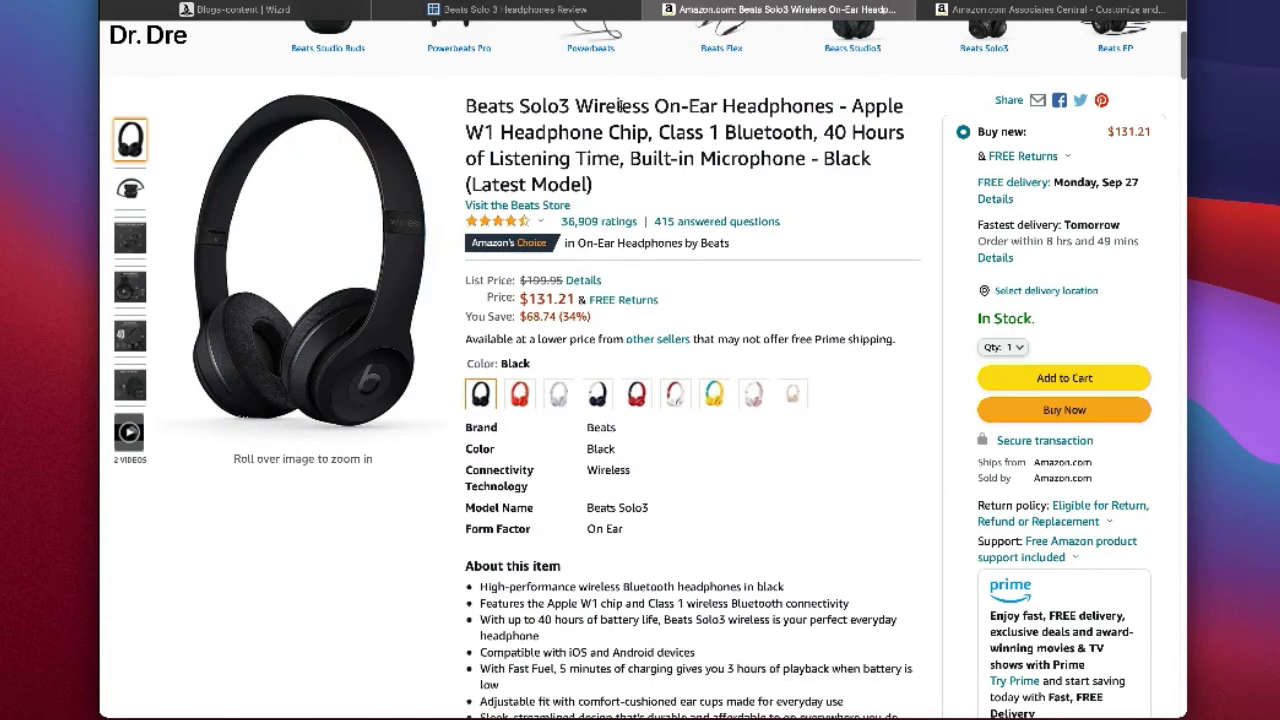
Step: Follow the widget's Shop now link from the review and browse the Beats Solo3 Amazon page
click(560, 10)
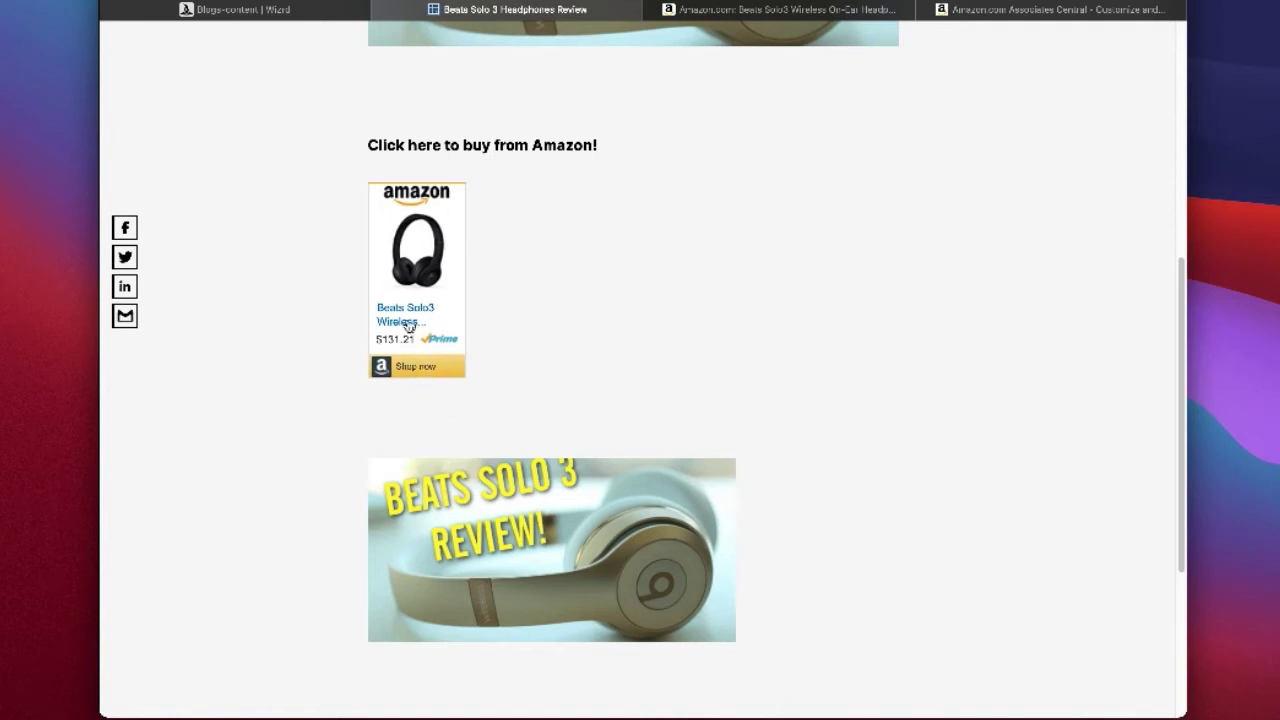
click(431, 368)
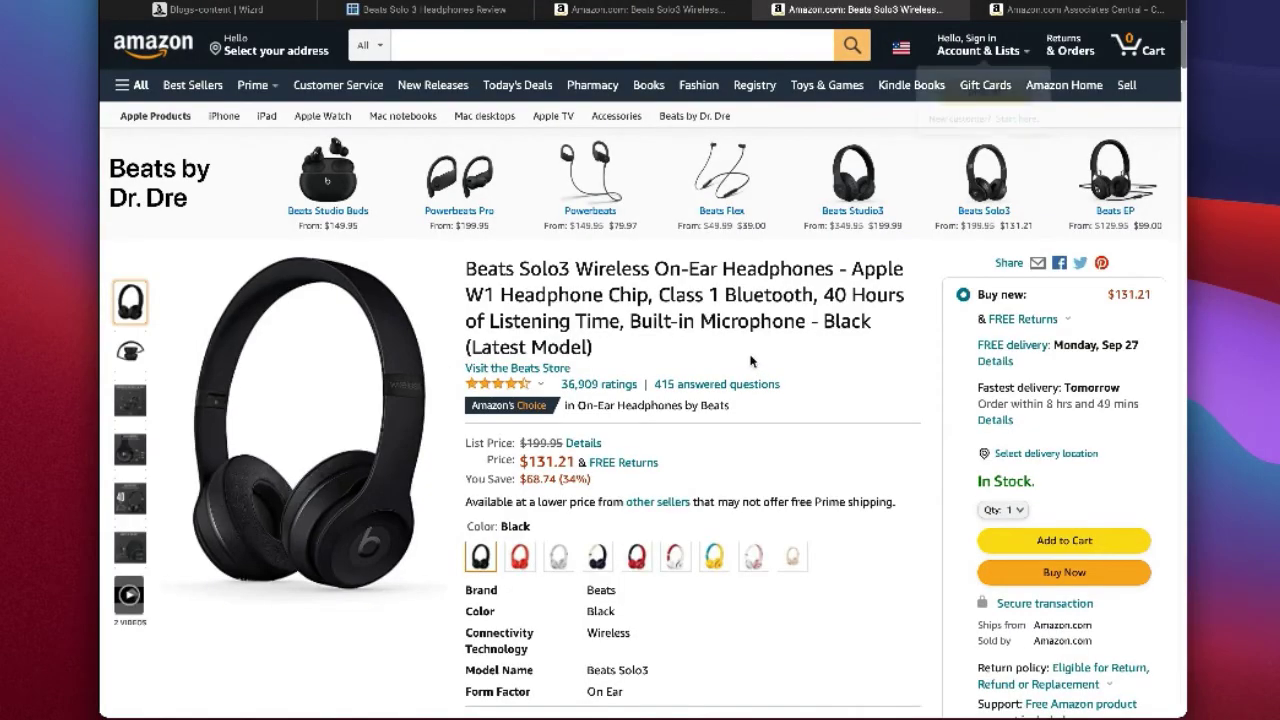
scroll(755, 363, down, 2)
scroll(755, 363, down, 2)
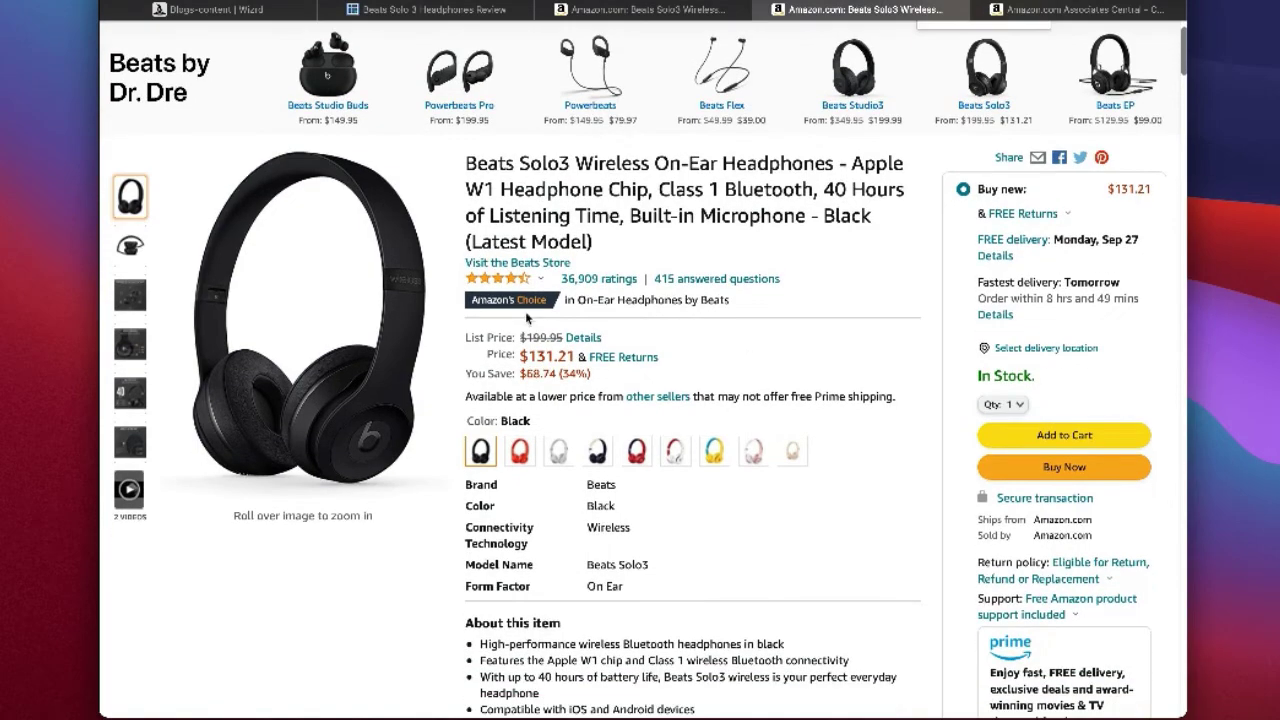
scroll(680, 362, down, 3)
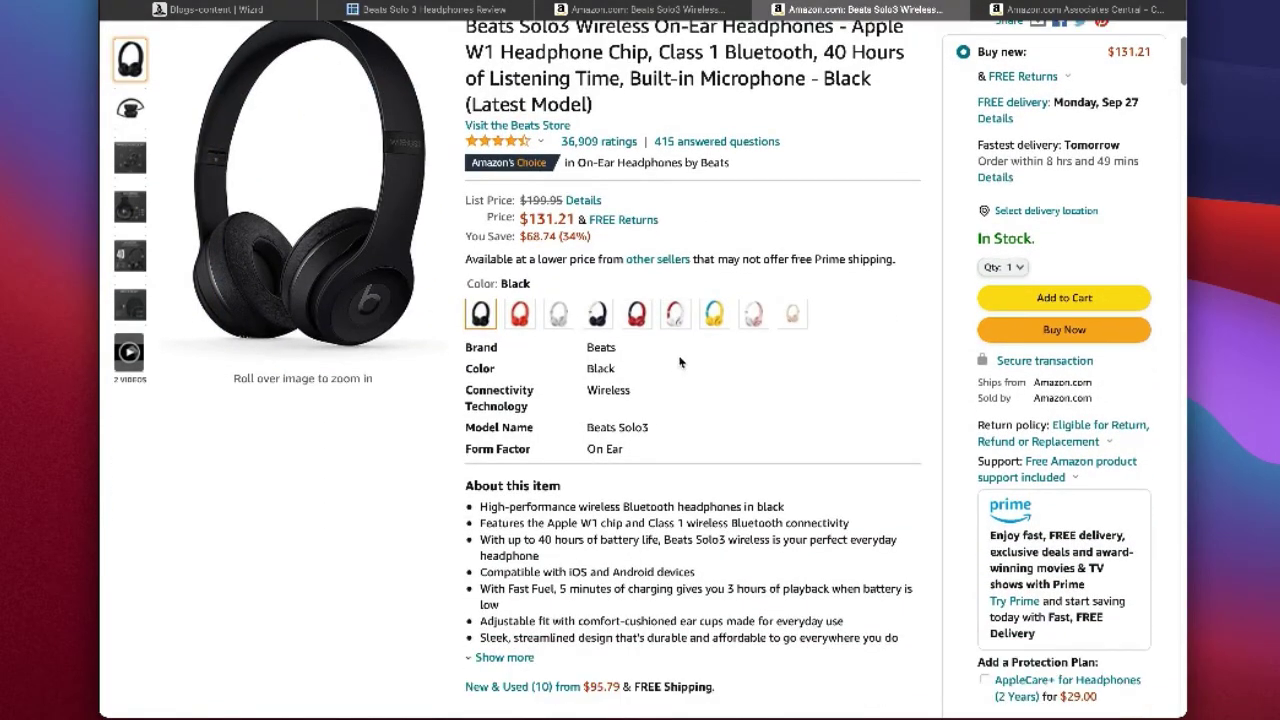
click(480, 12)
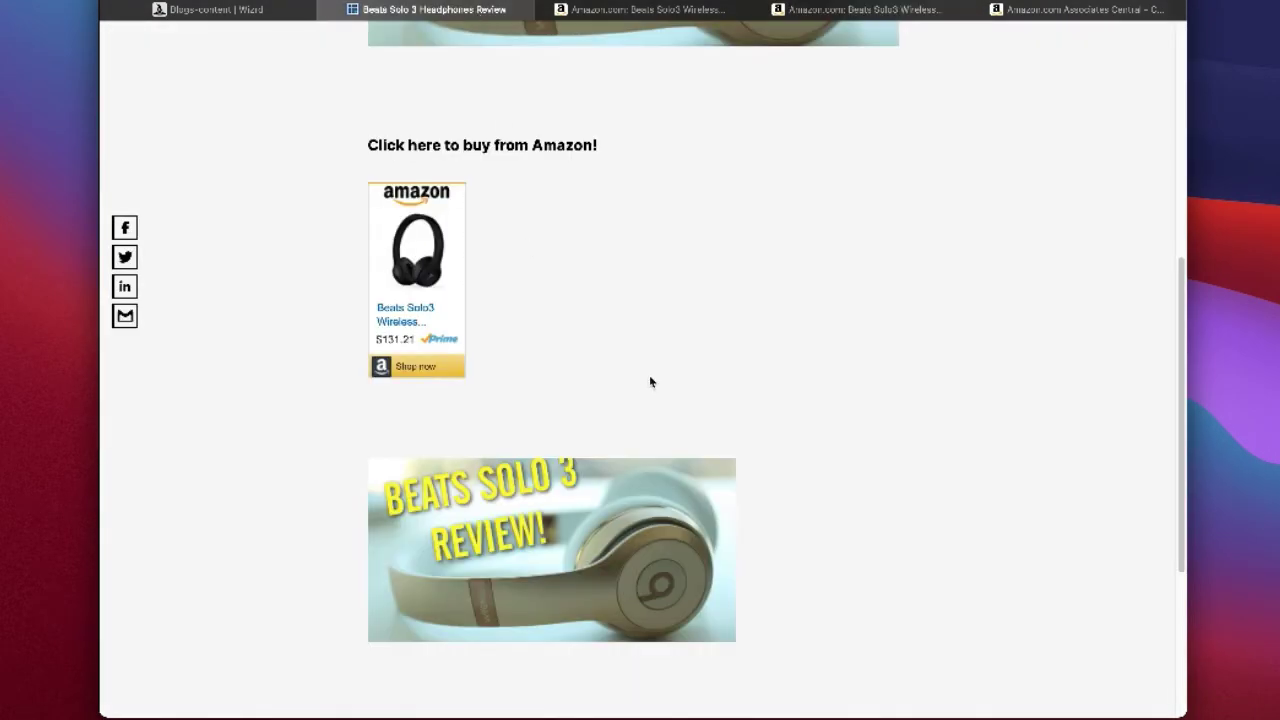
scroll(649, 382, down, 1)
scroll(655, 377, down, 1)
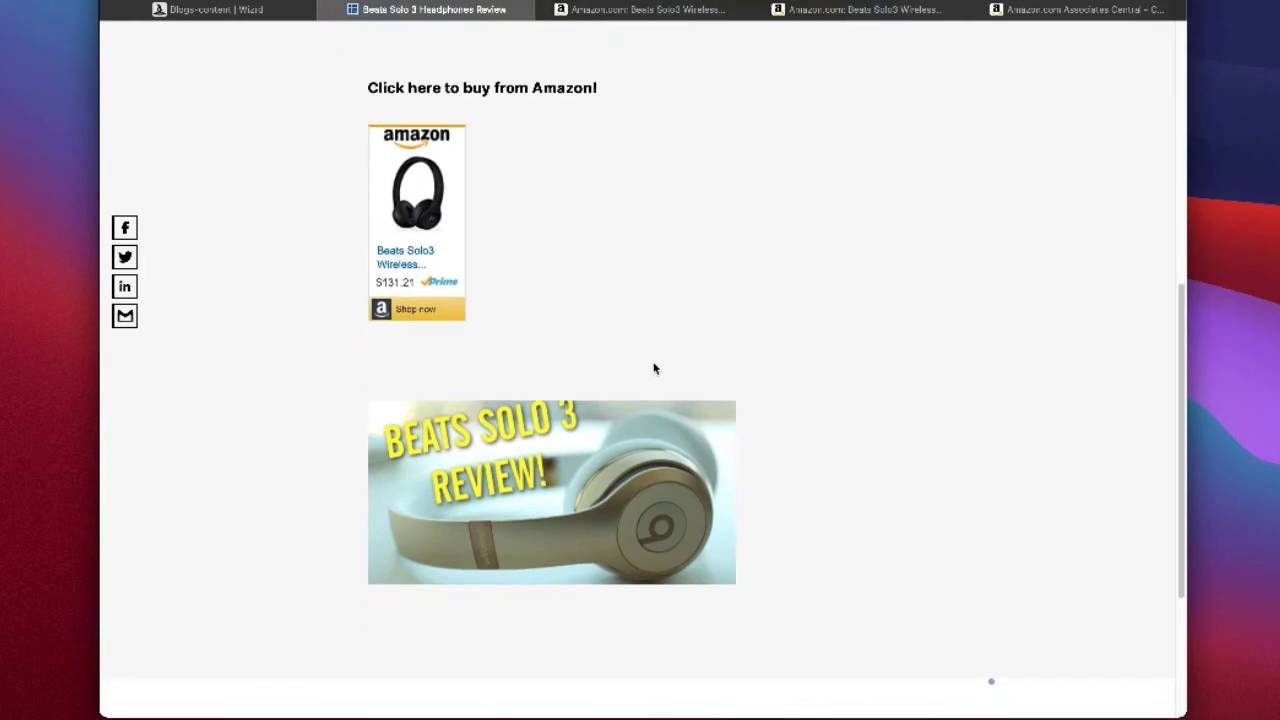
scroll(649, 357, down, 3)
scroll(646, 355, up, 6)
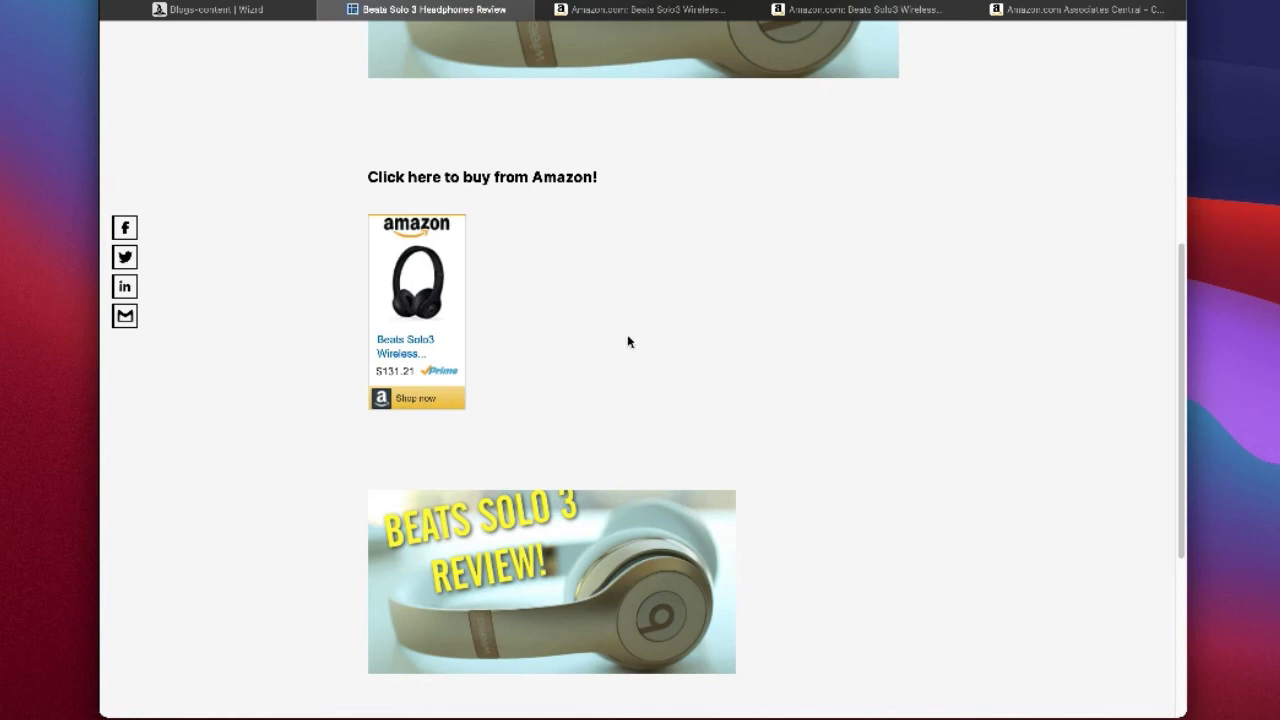
Step: Return to the Wizrd Posts list, then open and close the support chat
click(212, 9)
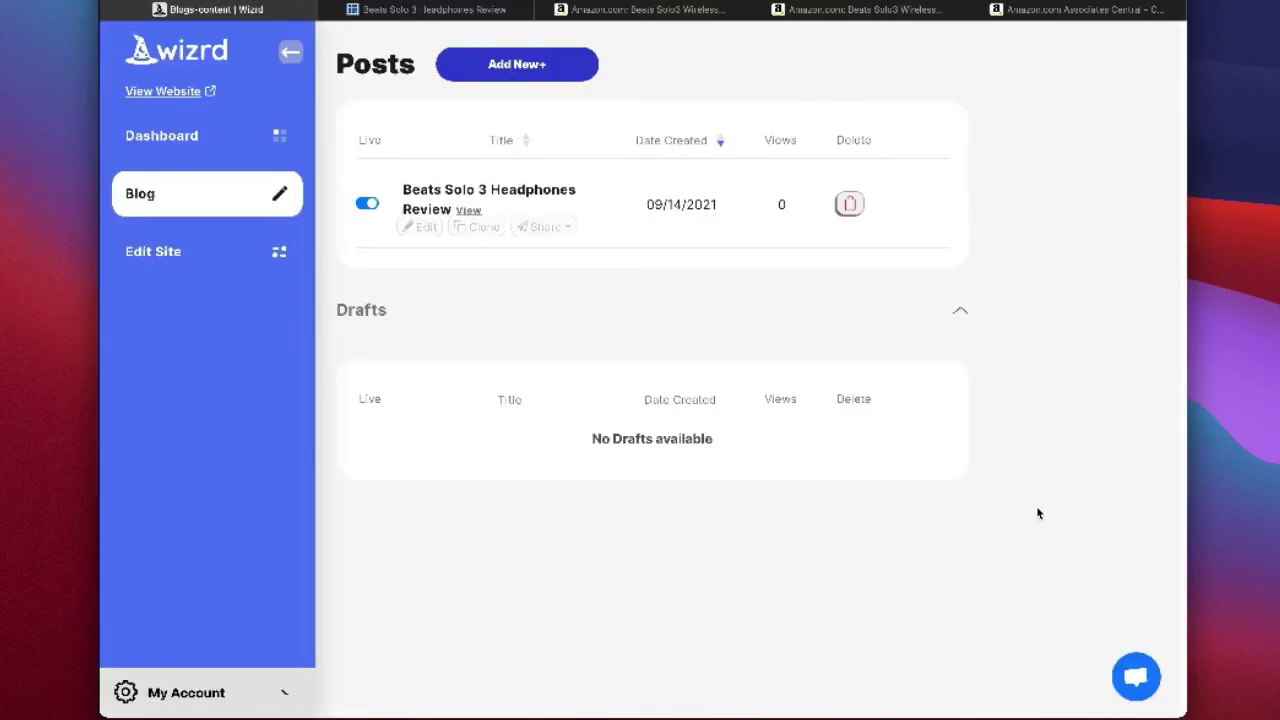
click(1117, 673)
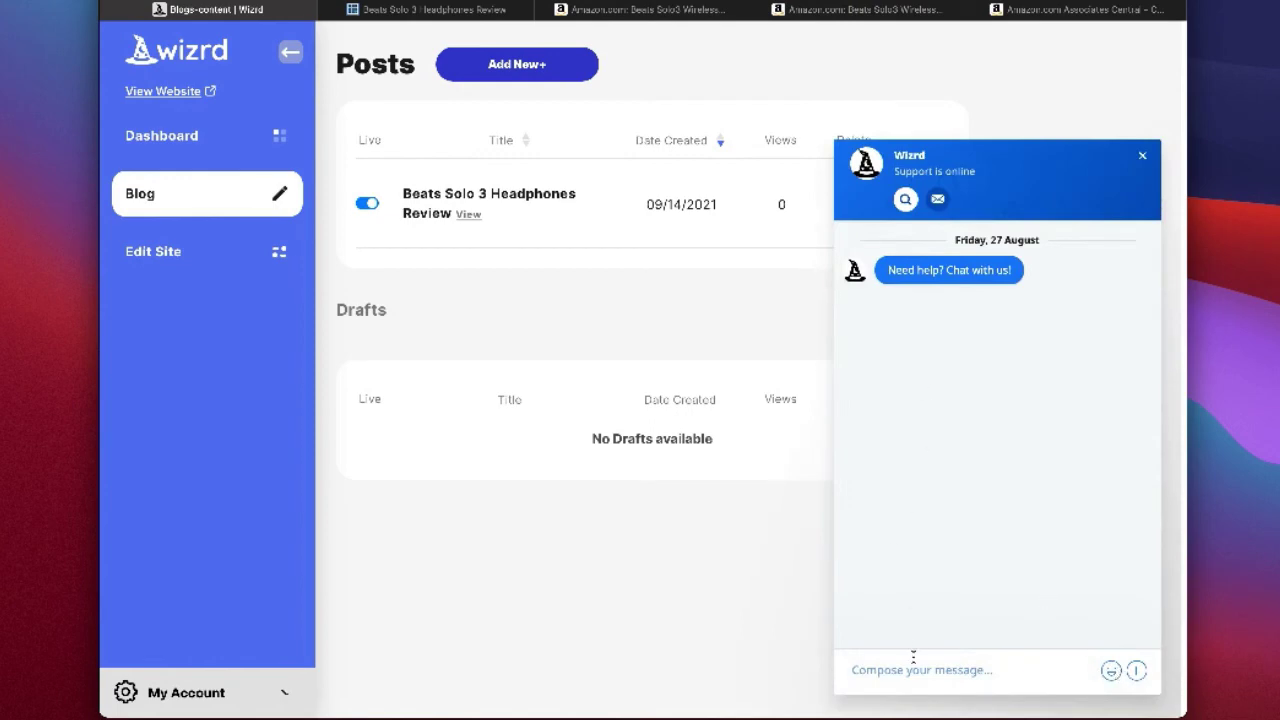
click(1142, 155)
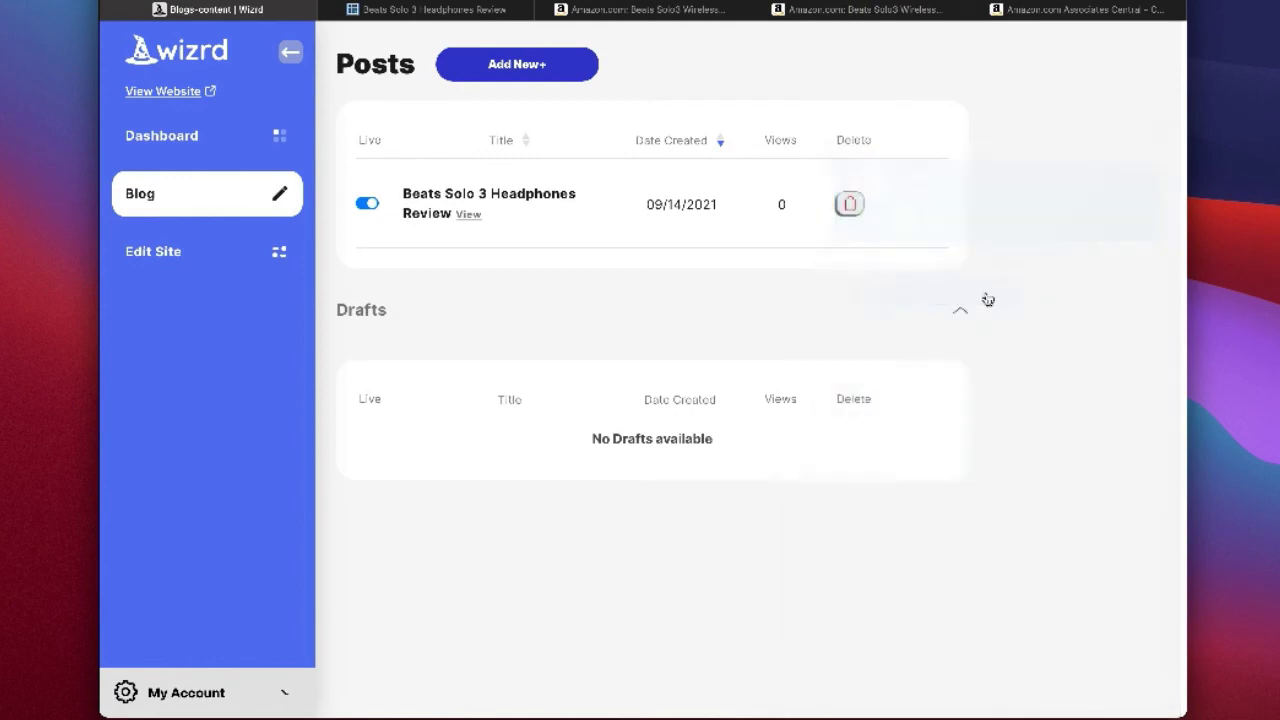